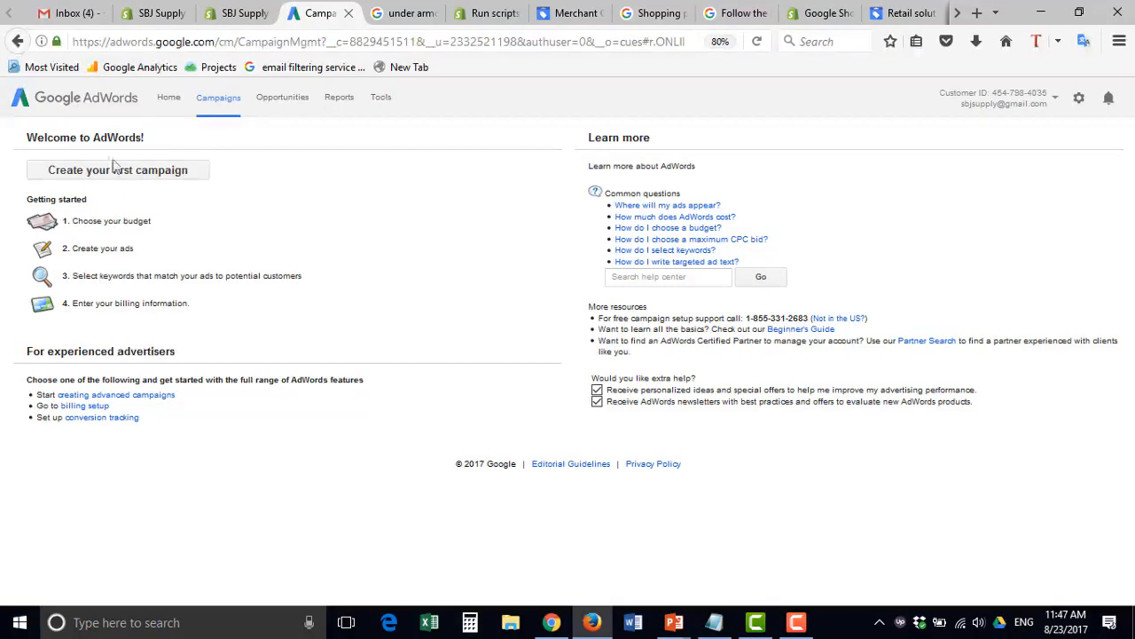
Start an advanced campaign and switch its type to Shopping, accepting the loss of changes already made on the page
click(147, 396)
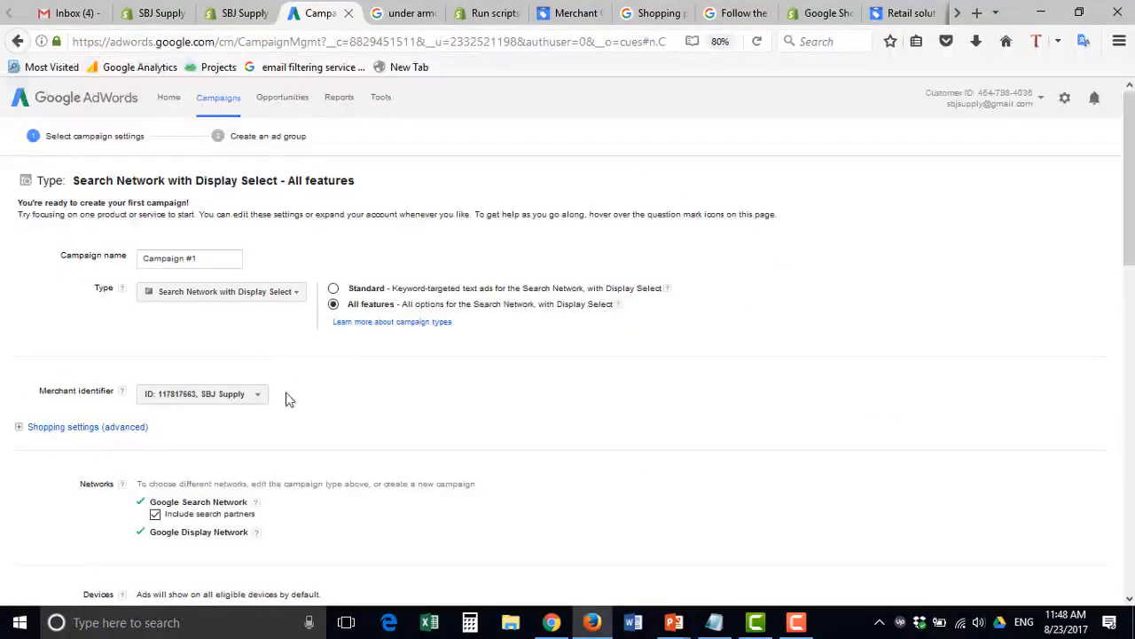
drag(77, 181, 363, 181)
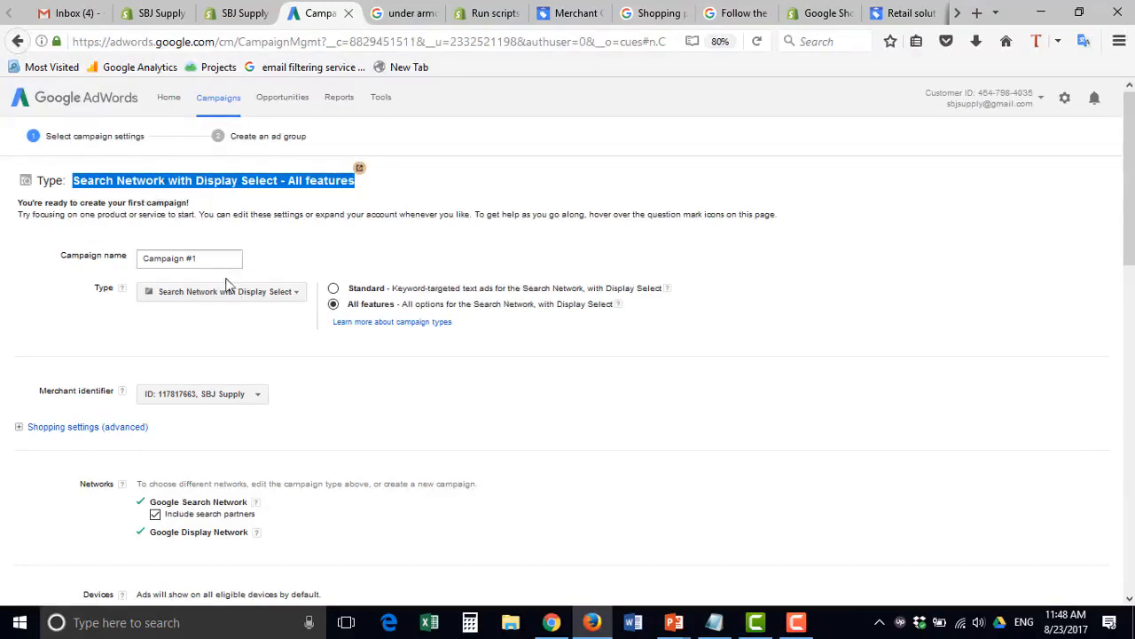
click(261, 256)
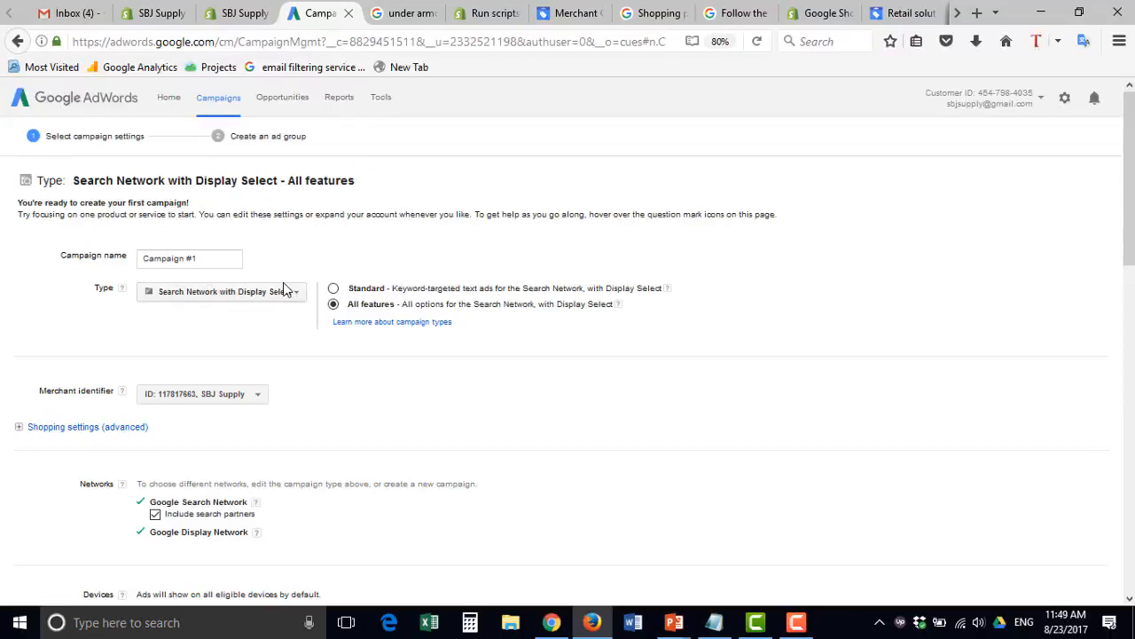
click(286, 293)
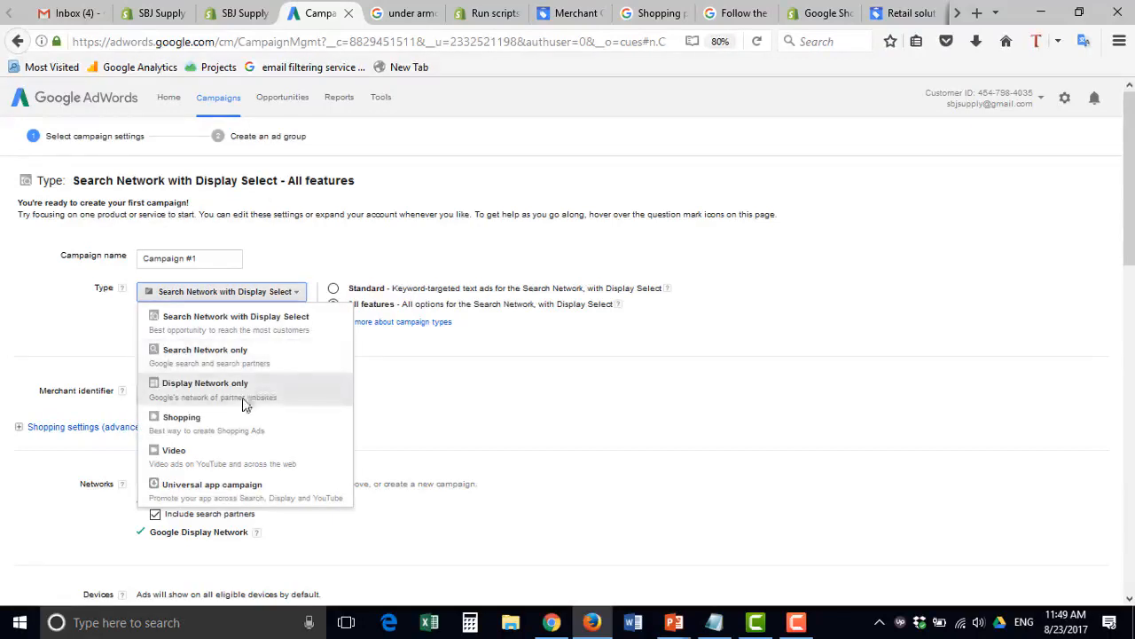
click(230, 432)
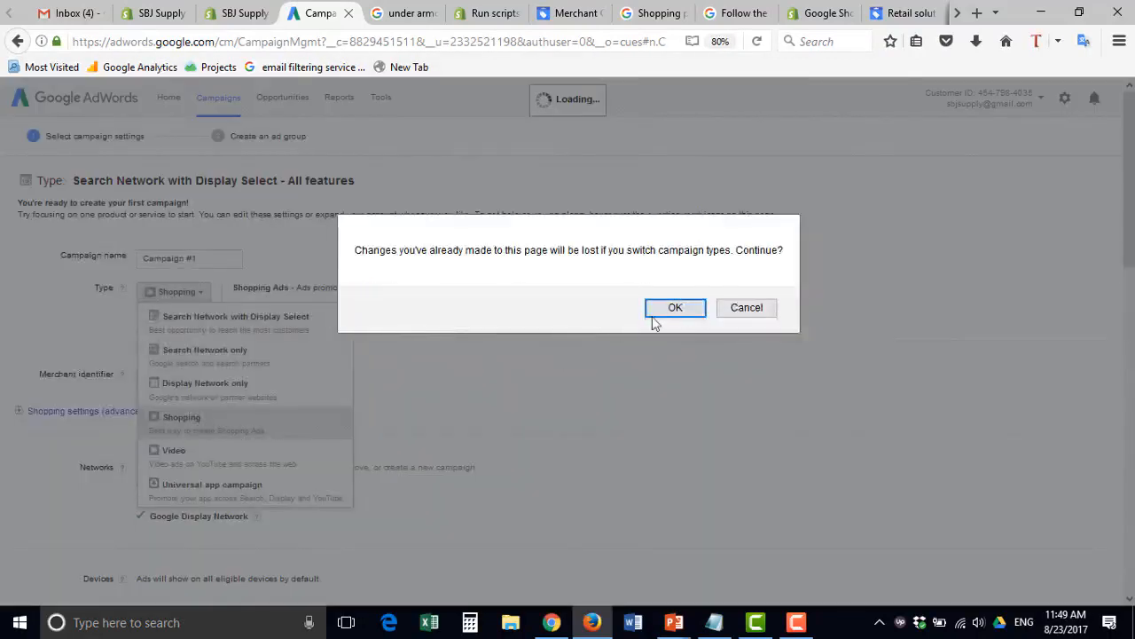
click(688, 313)
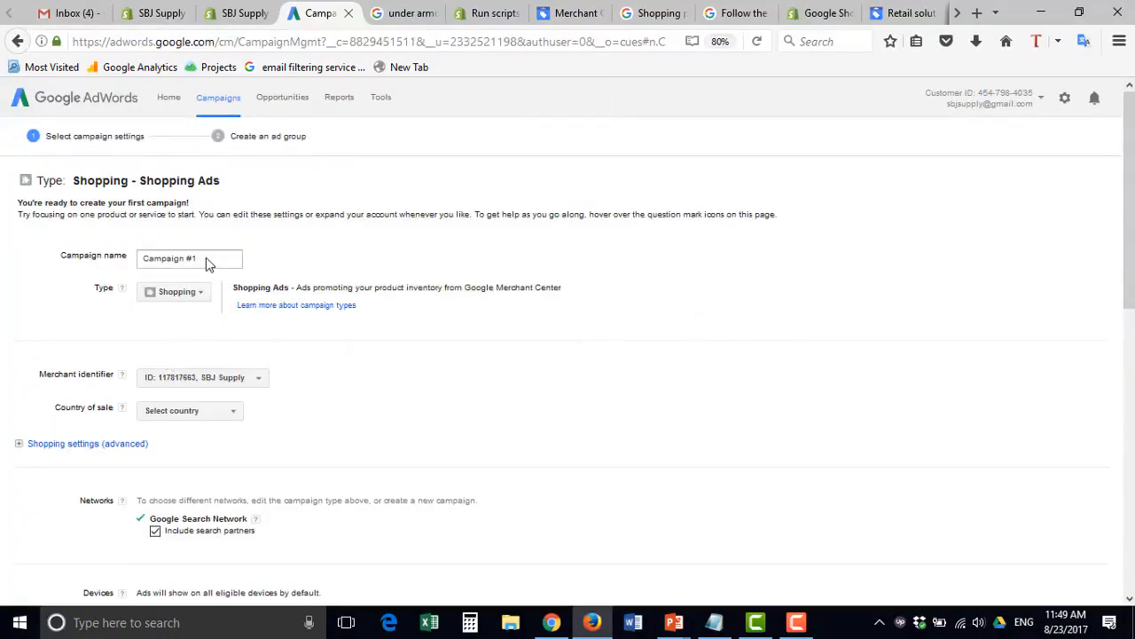
Name the campaign "All Products" and choose the SBJ Supply account as its merchant identifier
click(180, 251)
text(All Products)
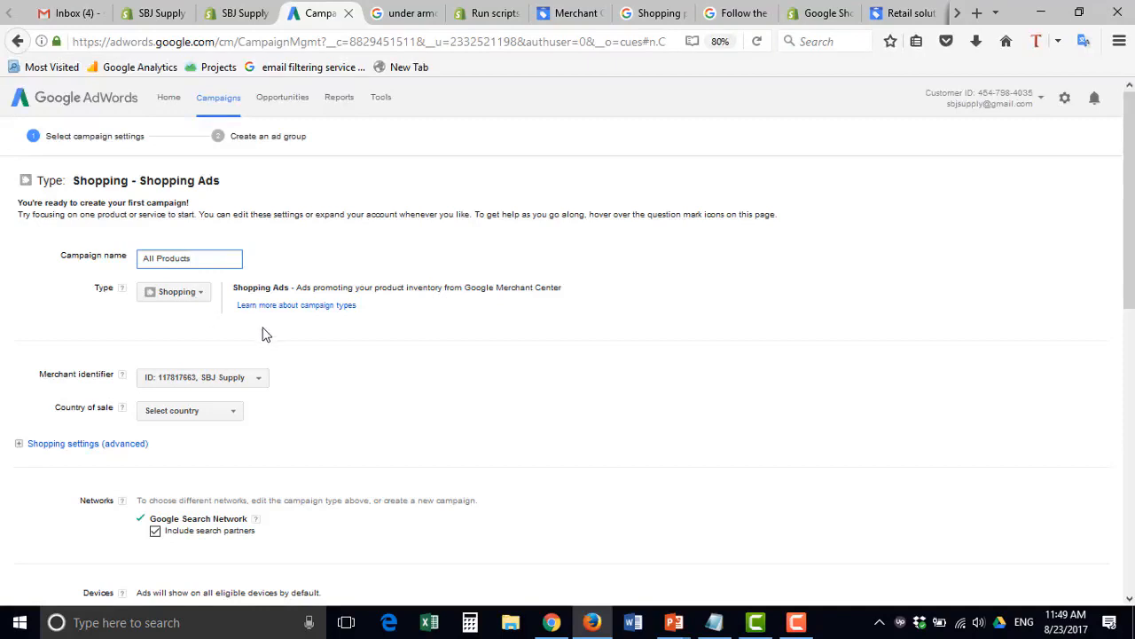
scroll(246, 350, down, 2)
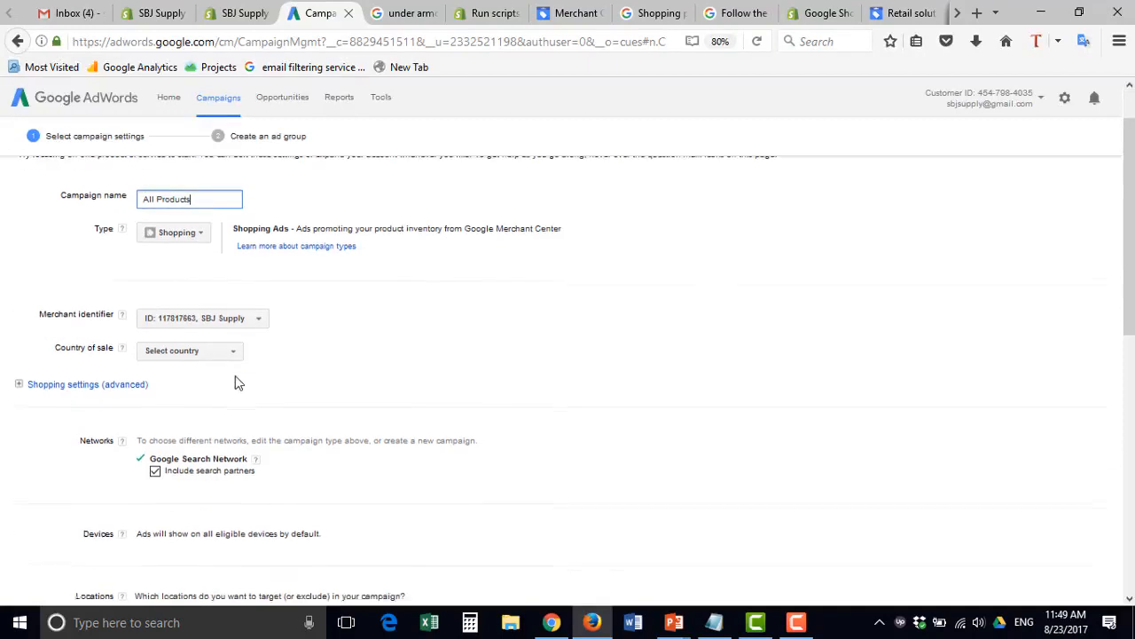
click(204, 314)
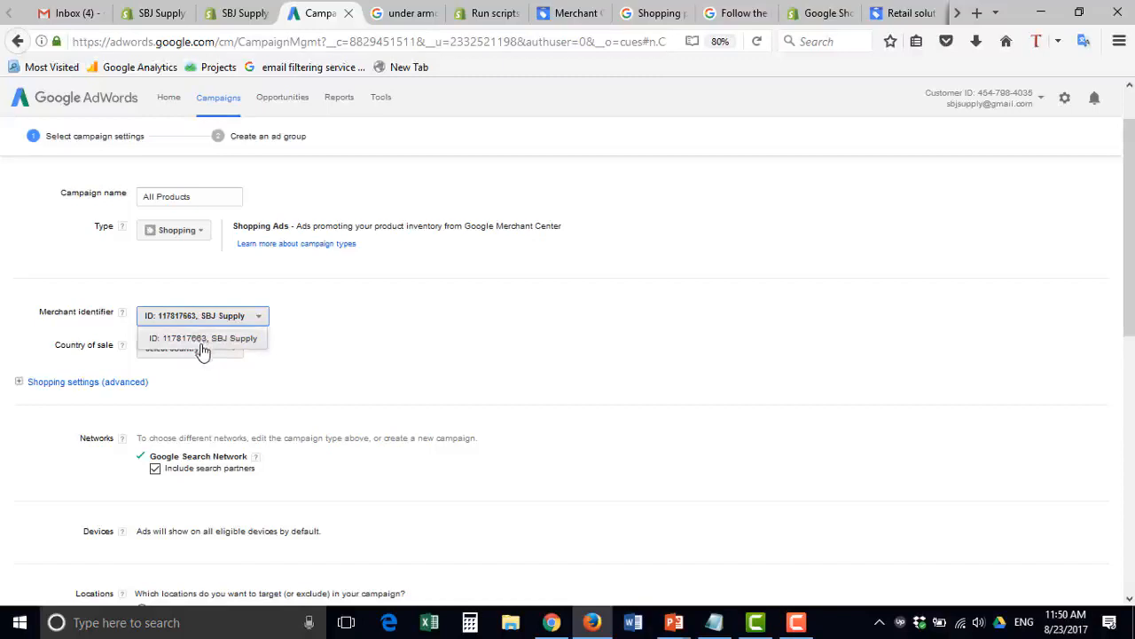
click(203, 340)
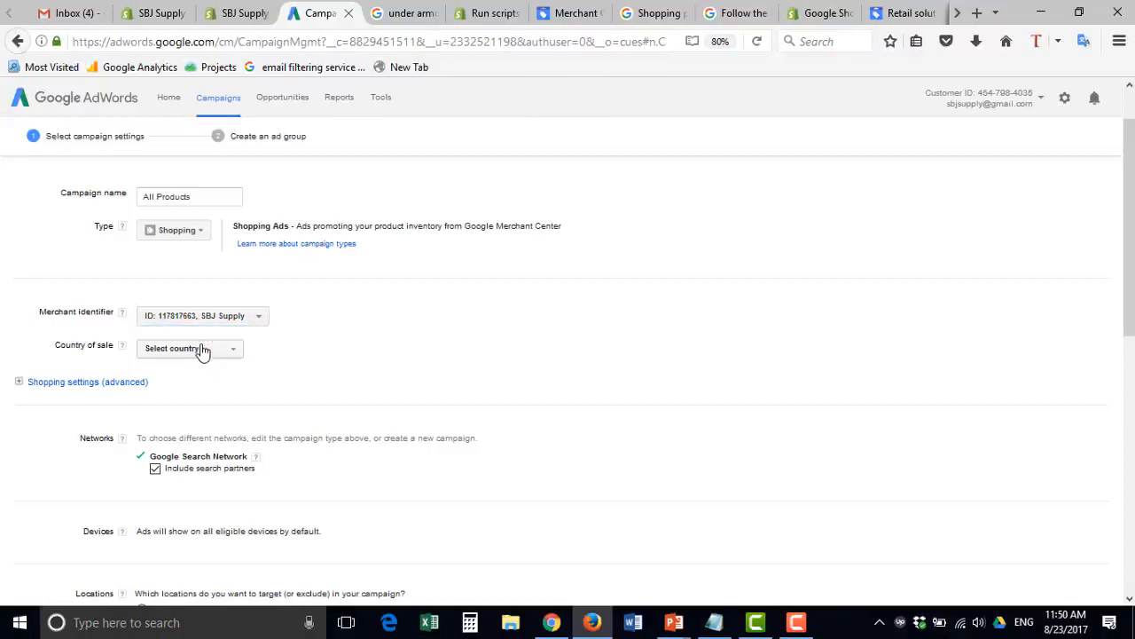
Set the campaign's country of sale to United States
click(202, 349)
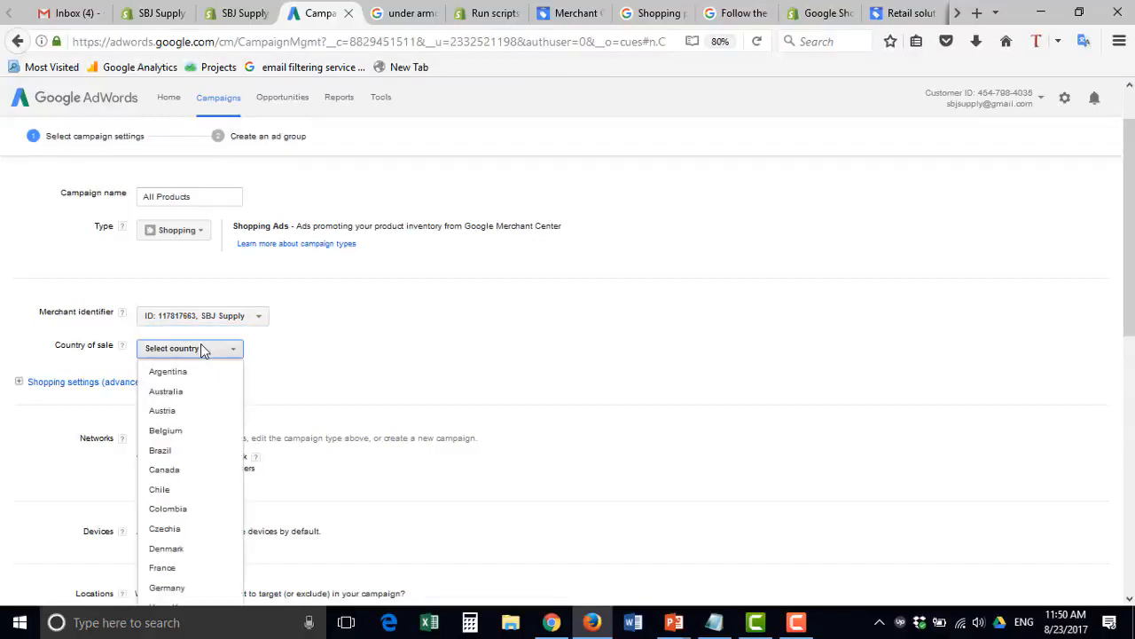
scroll(206, 470, down, 5)
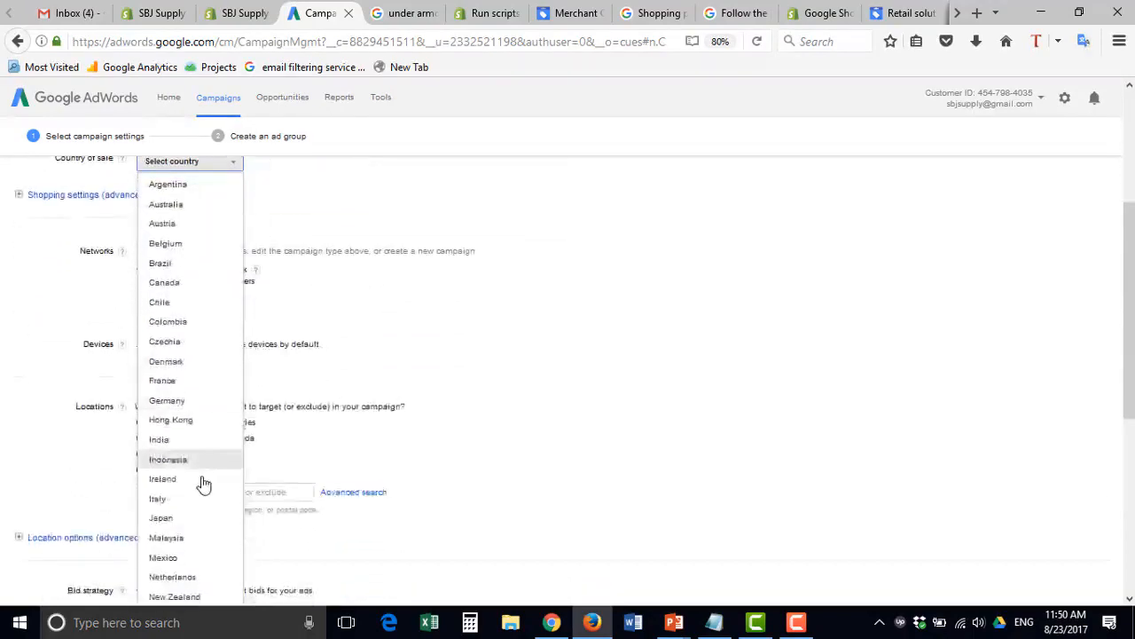
scroll(203, 482, down, 4)
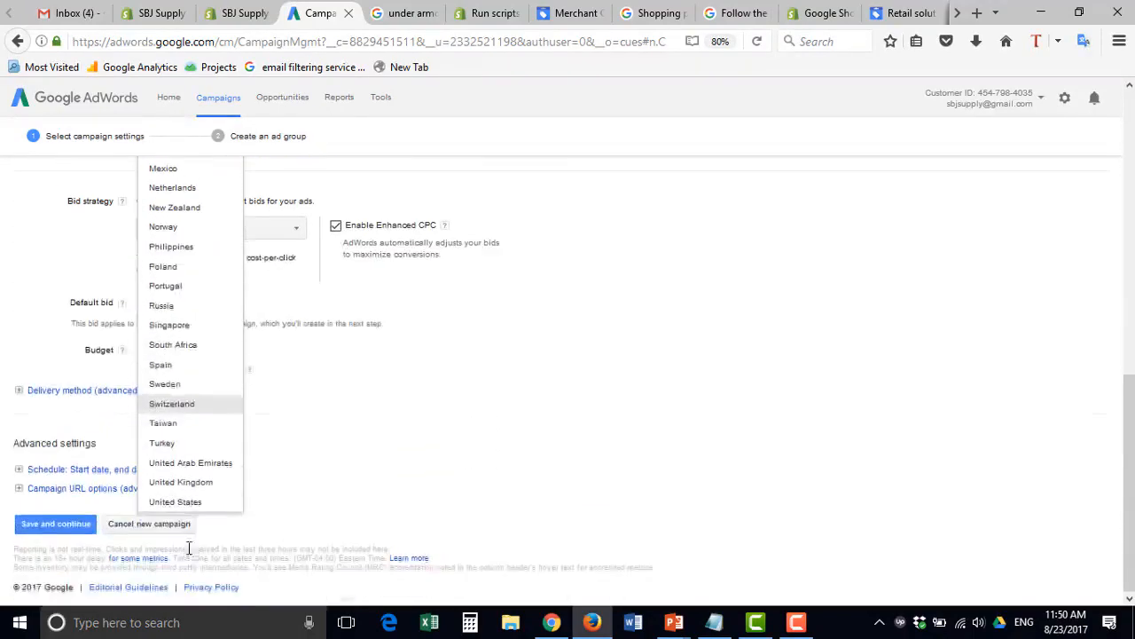
click(190, 502)
Examine the campaign priority, inventory filter and local options in the advanced shopping settings, and collapse that section
scroll(190, 497, up, 7)
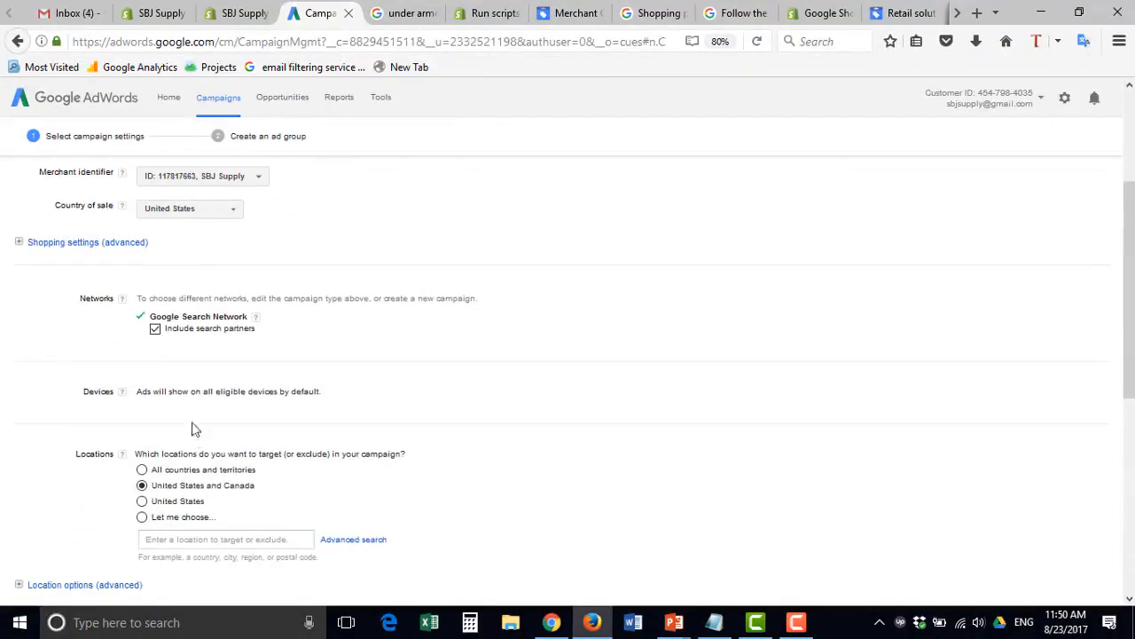
scroll(159, 333, up, 1)
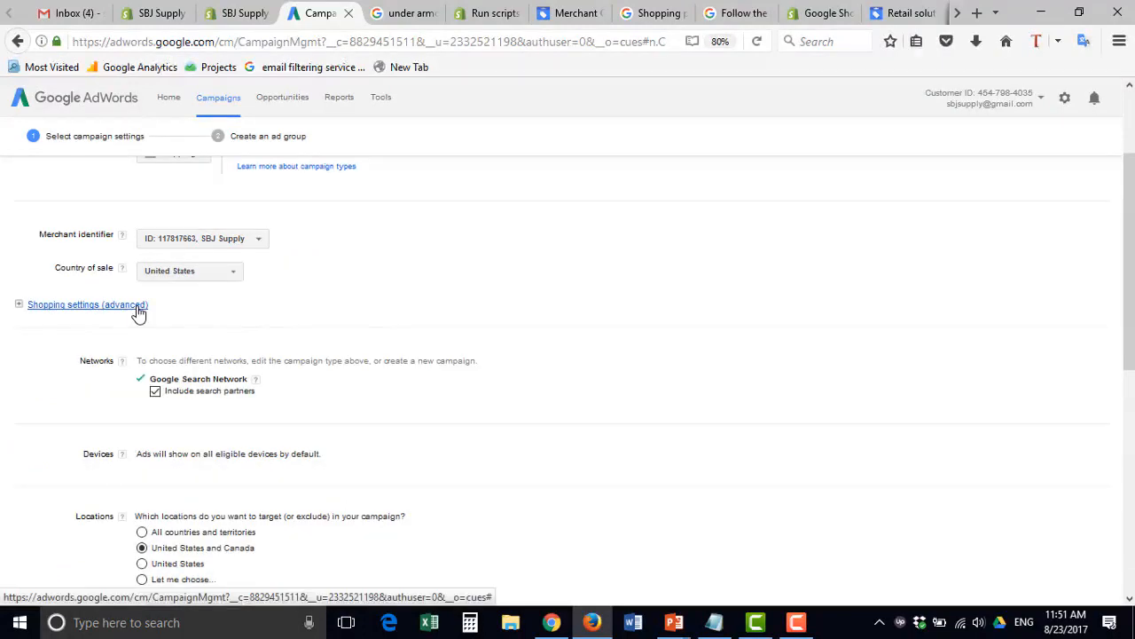
click(139, 307)
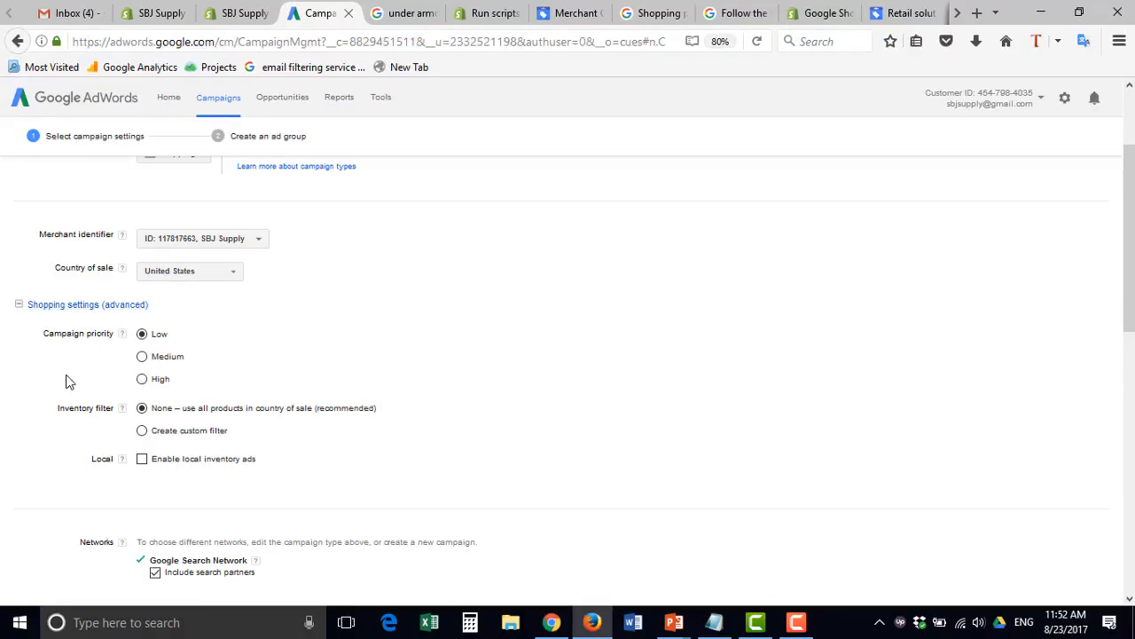
click(37, 310)
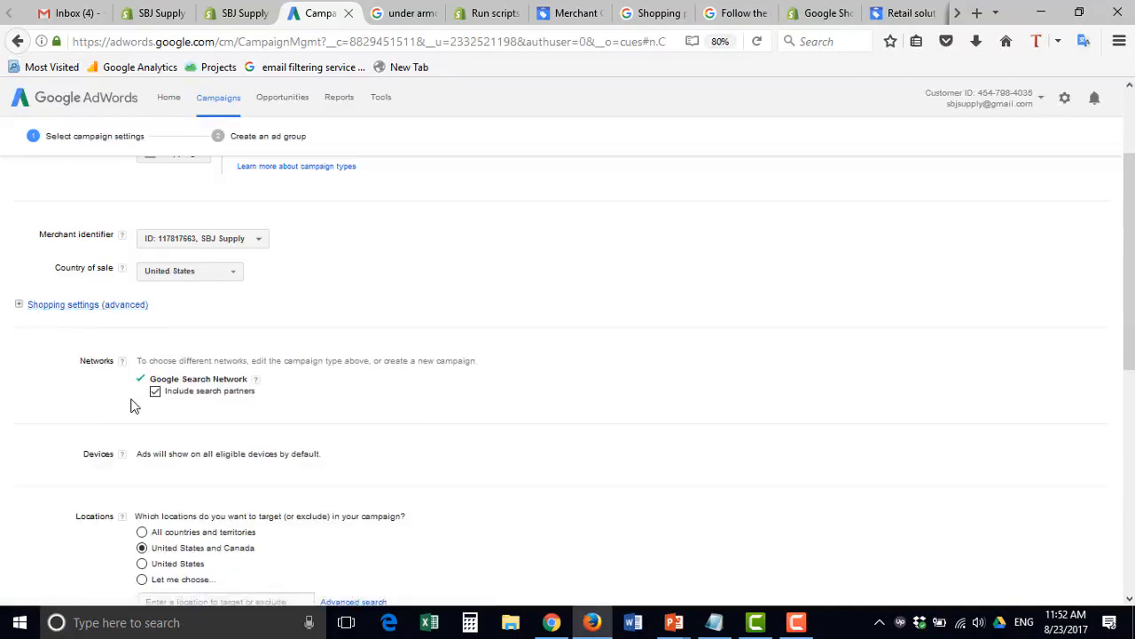
Exclude search partners from the campaign's networks
scroll(142, 213, down, 2)
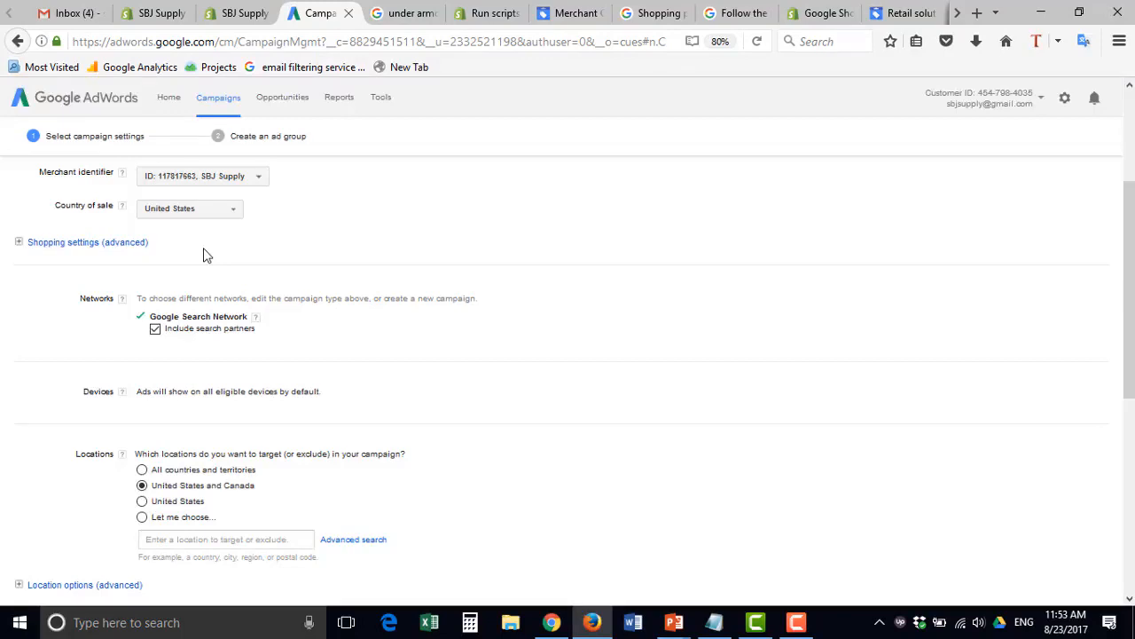
click(155, 329)
scroll(132, 368, up, 1)
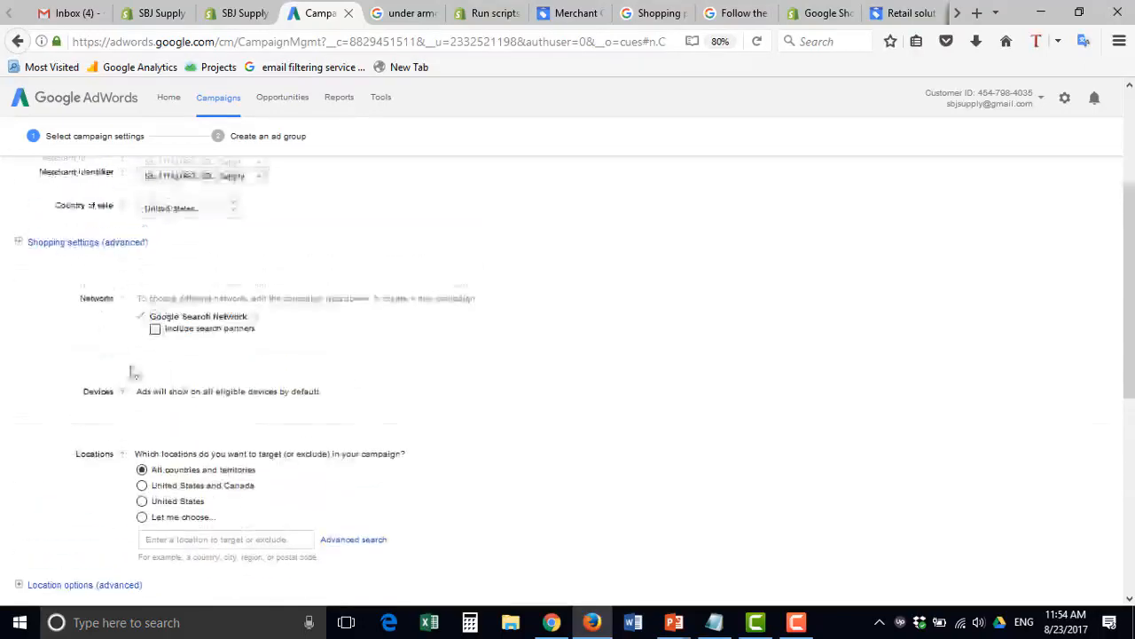
Switch the campaign locations to a custom choice and add the United States as a targeted country through the advanced location search
scroll(147, 355, down, 1)
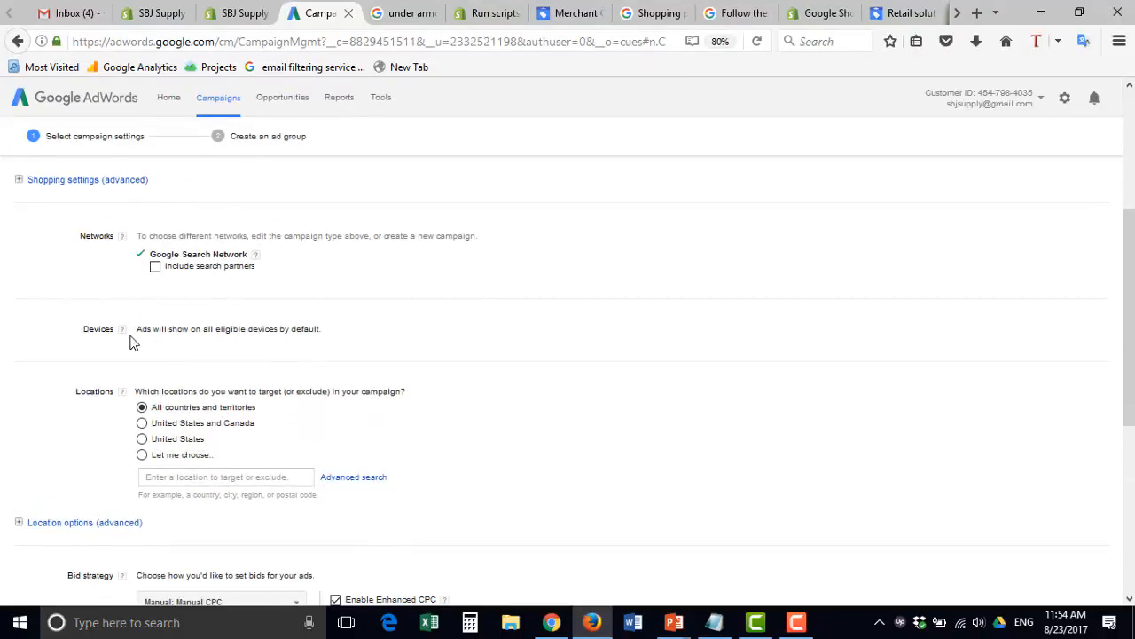
scroll(133, 341, down, 1)
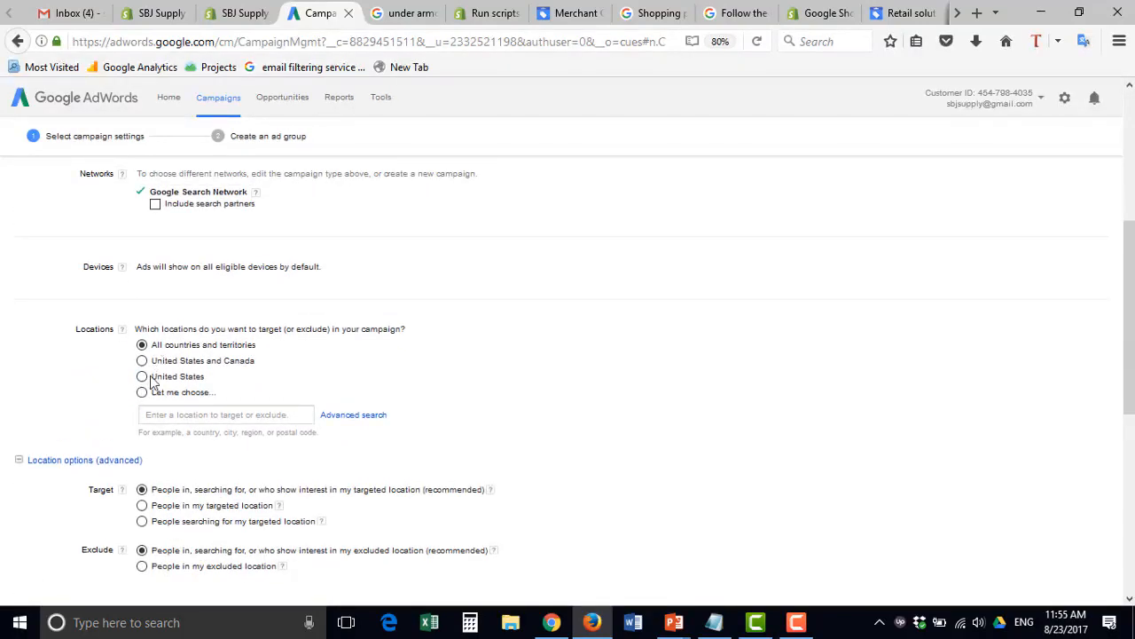
click(142, 376)
click(263, 414)
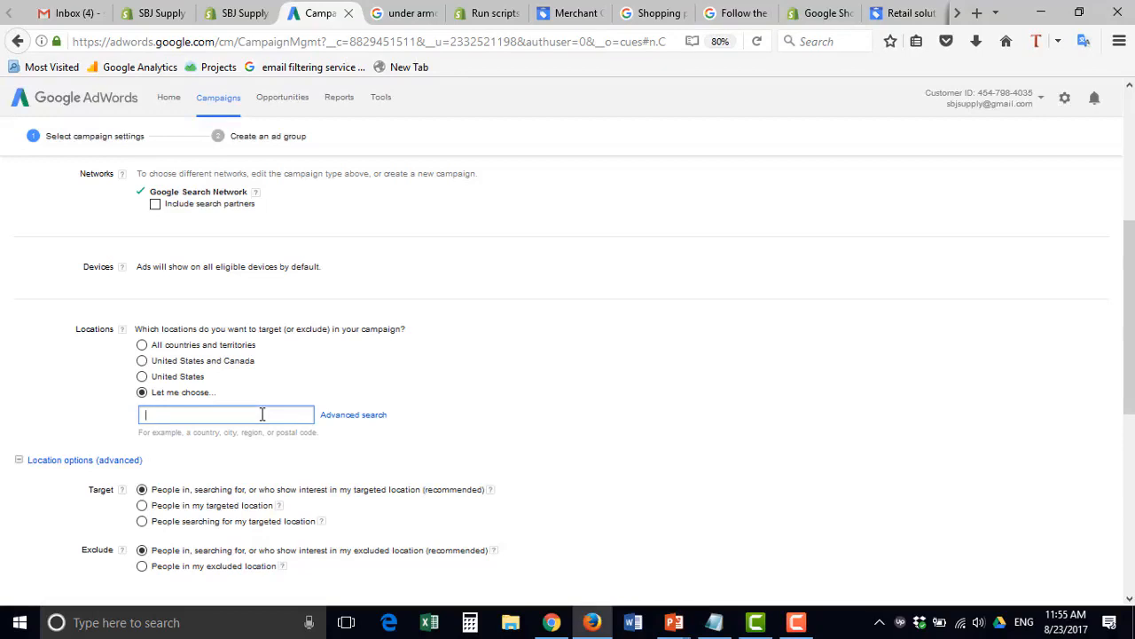
click(144, 377)
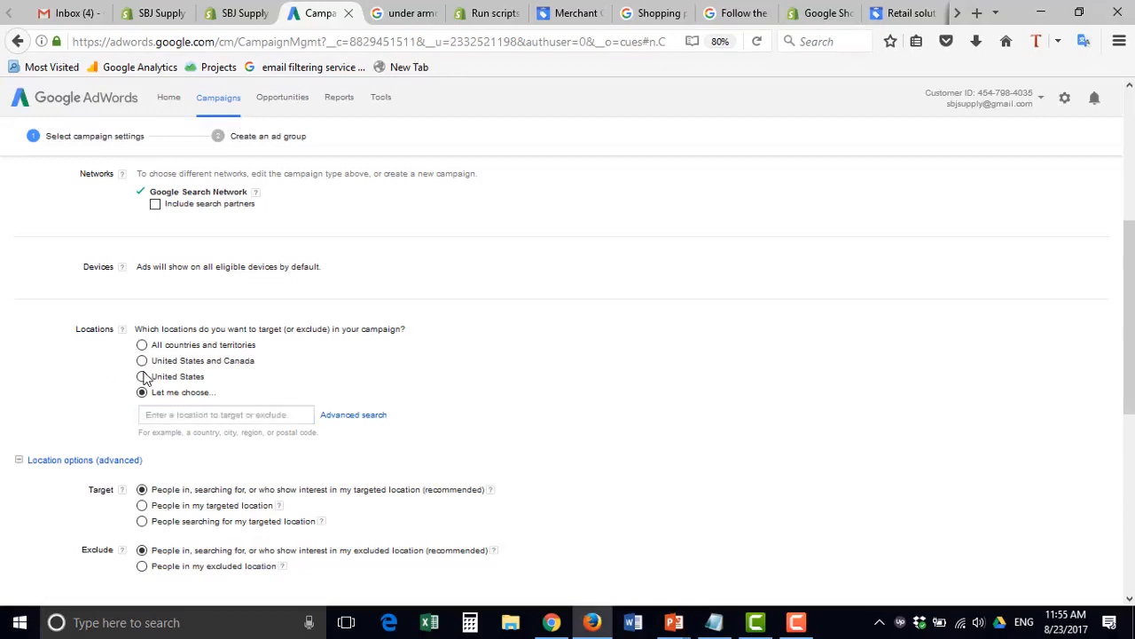
click(356, 416)
click(621, 203)
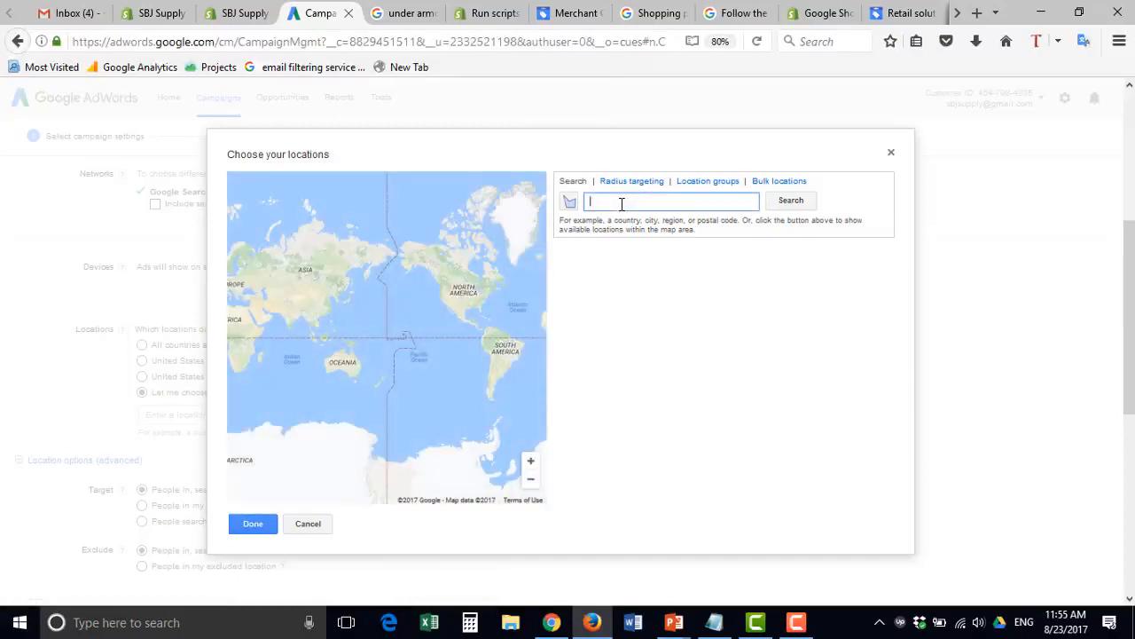
text(unit)
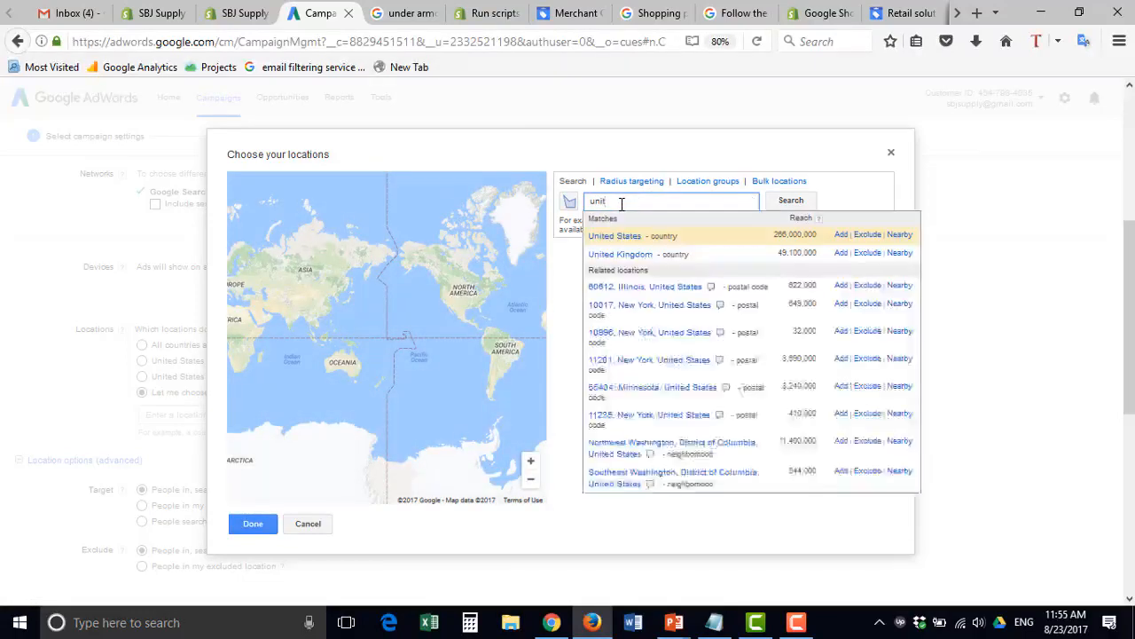
click(841, 235)
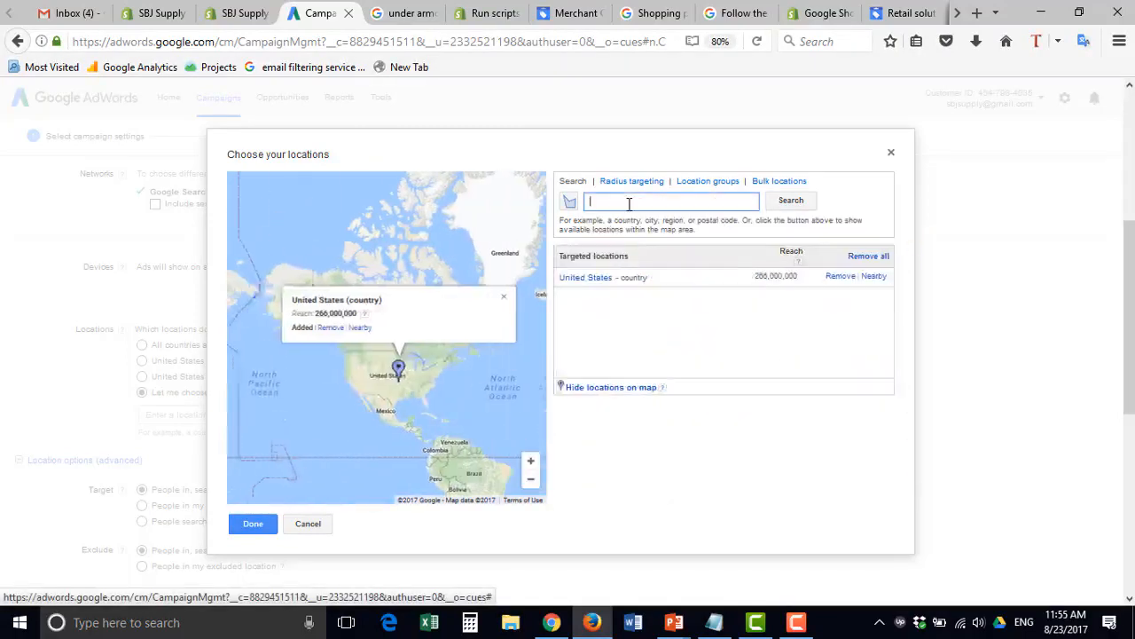
Search for Alaska and exclude the state from the campaign's locations
text(al)
key(BackSpace)
key(BackSpace)
text(ala)
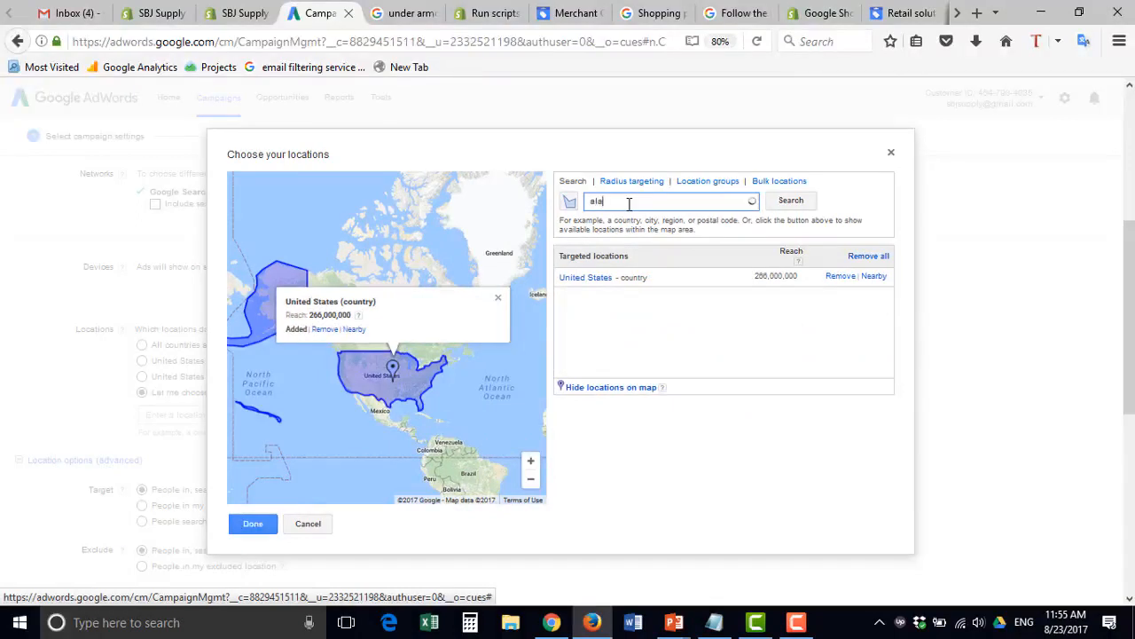
text(ska)
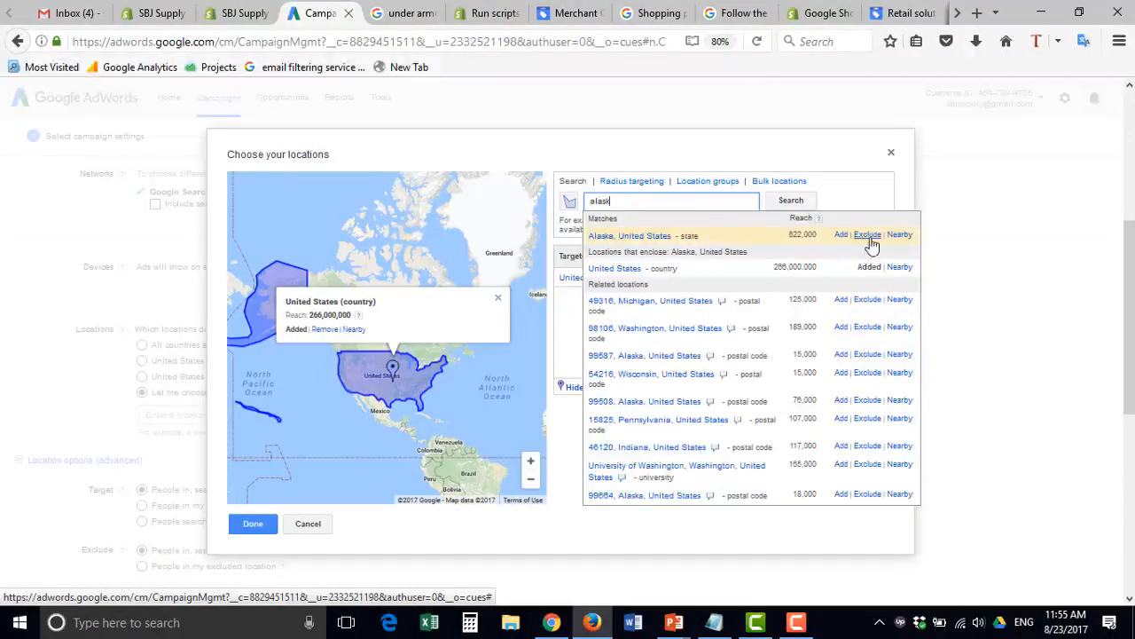
click(867, 234)
Exclude the state of Hawaii as well and apply the chosen locations to the campaign
click(619, 200)
text(hawai)
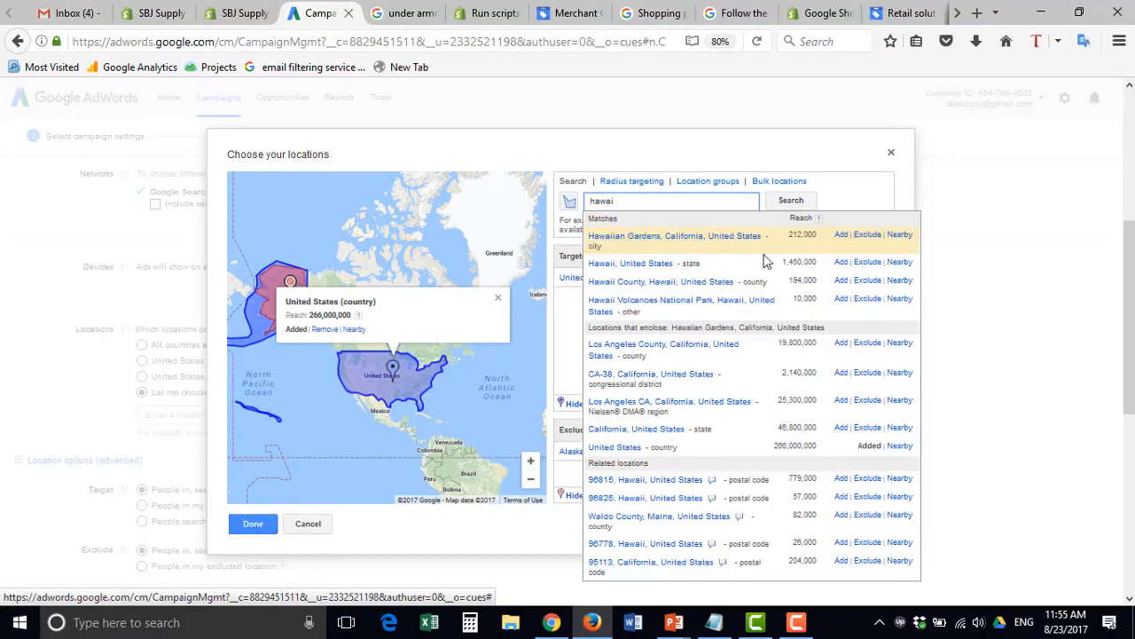
click(865, 265)
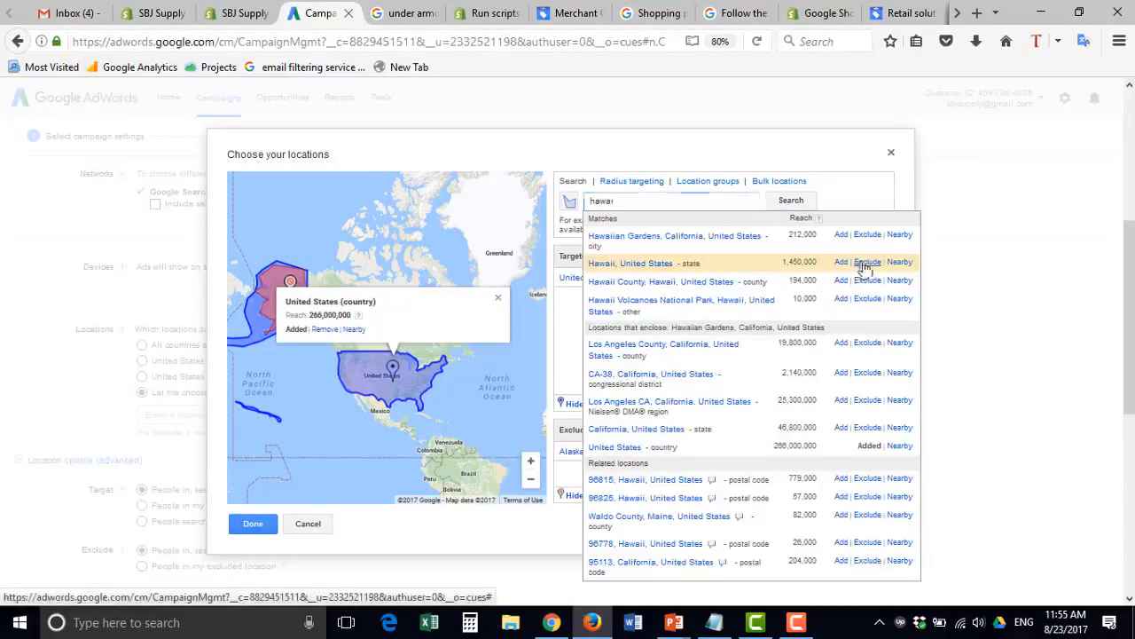
click(267, 524)
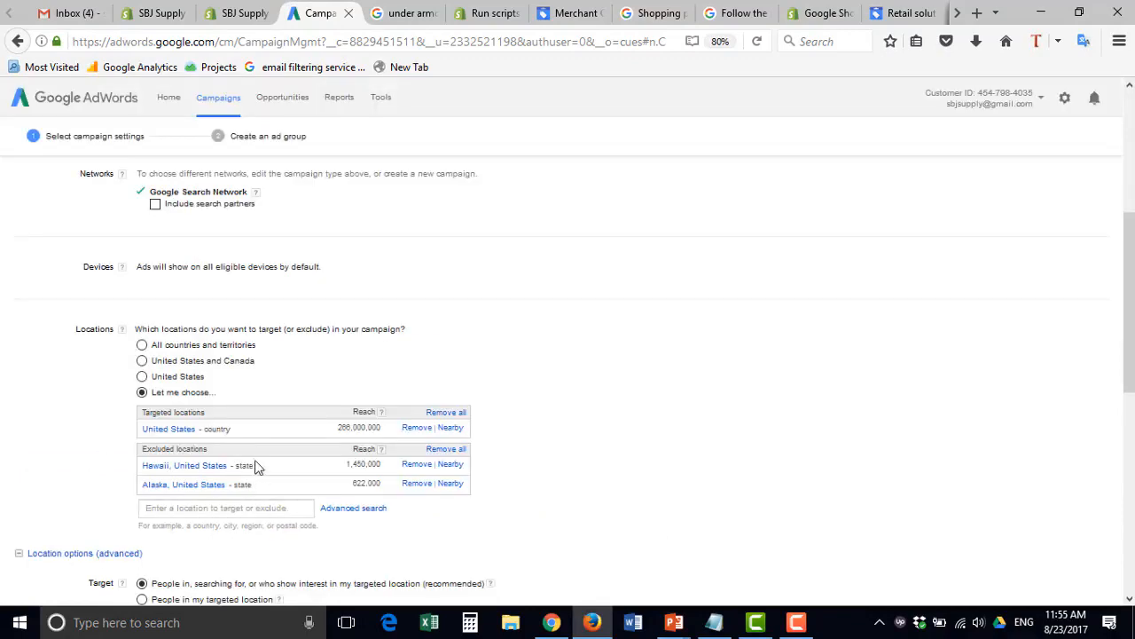
Set the advanced location target option to "People in my targeted location"
scroll(254, 446, down, 1)
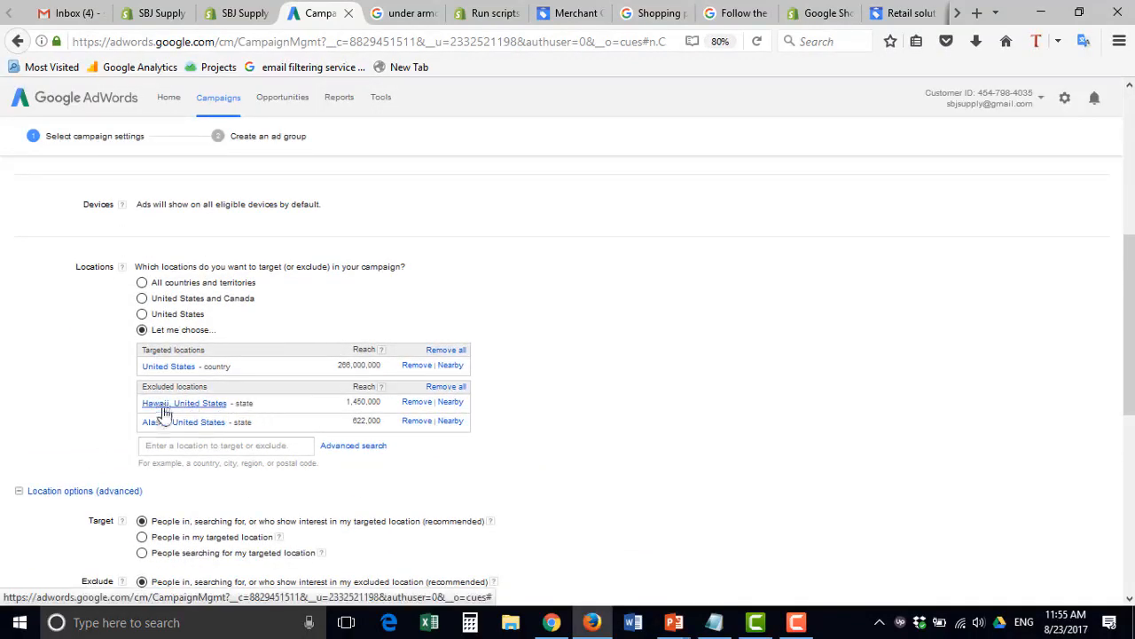
scroll(155, 422, down, 3)
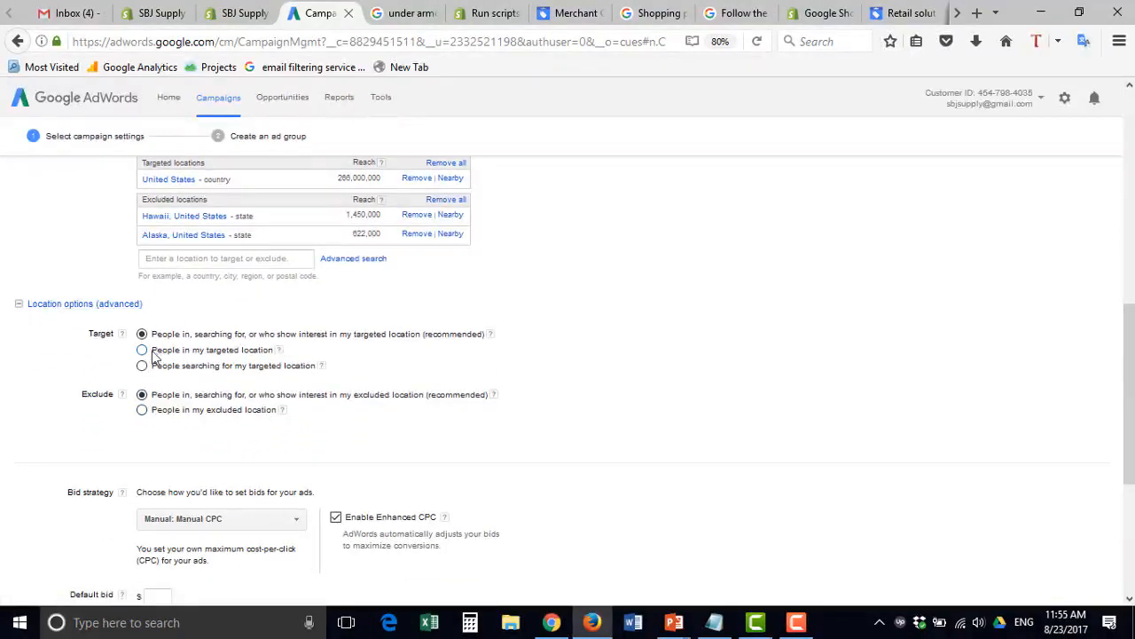
click(141, 351)
Choose Manual CPC as the campaign's bid strategy and check the explanation of the Enhanced CPC option
scroll(251, 358, down, 4)
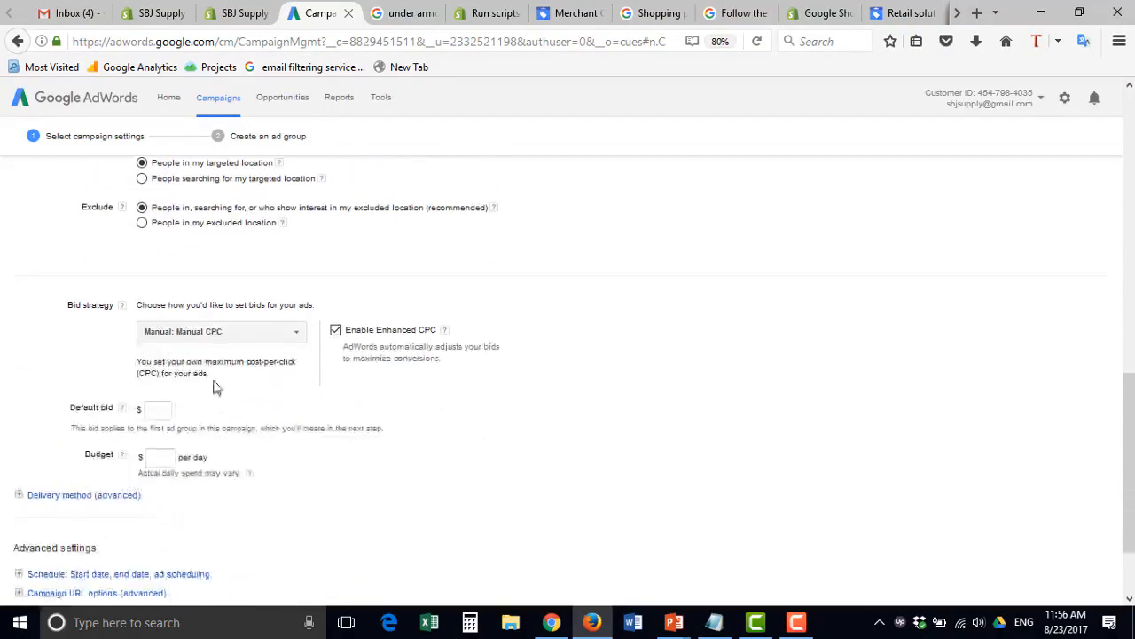
click(260, 345)
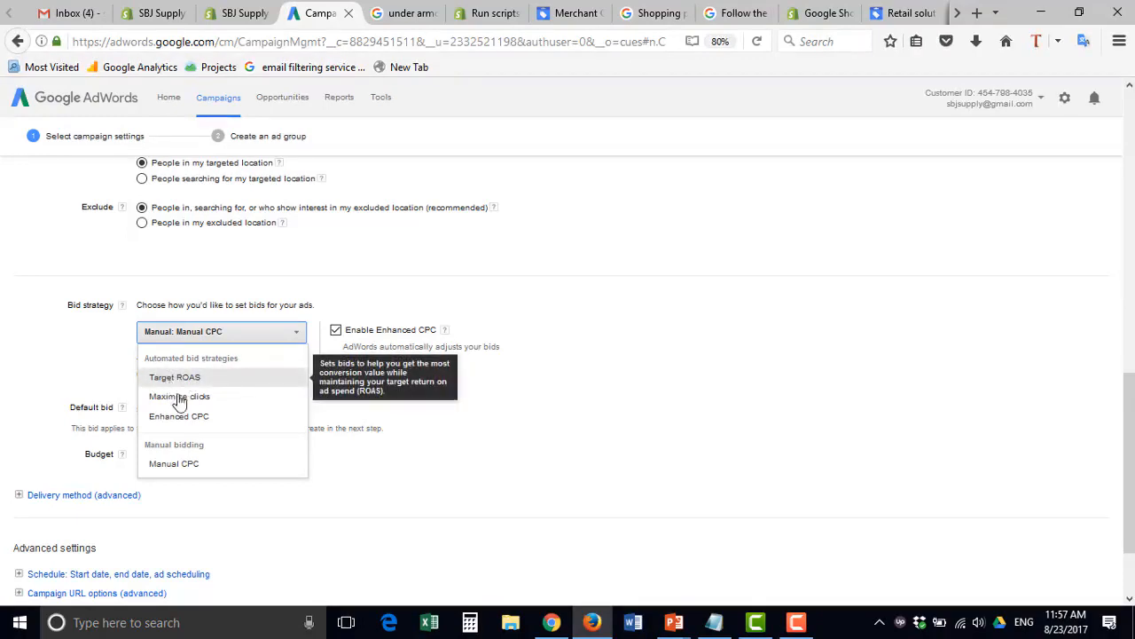
click(188, 464)
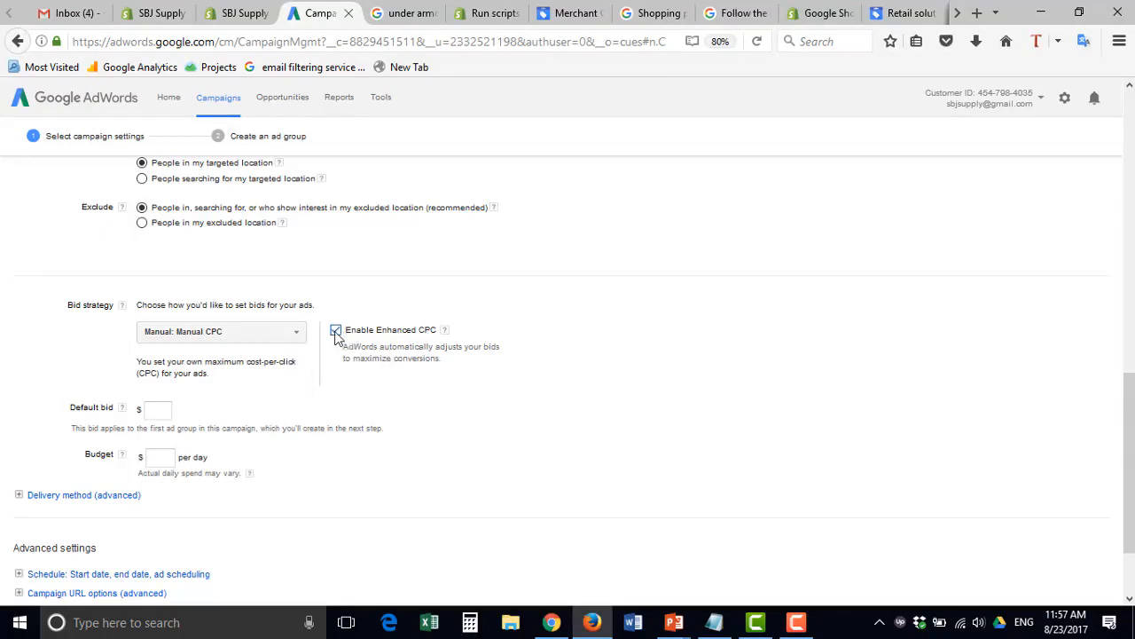
mouse_move(446, 331)
Set the campaign's default bid to $0.5 and its budget to $10 per day
click(157, 410)
text(.5)
drag(164, 411, 400, 405)
text(0.5)
click(237, 419)
click(164, 457)
click(340, 482)
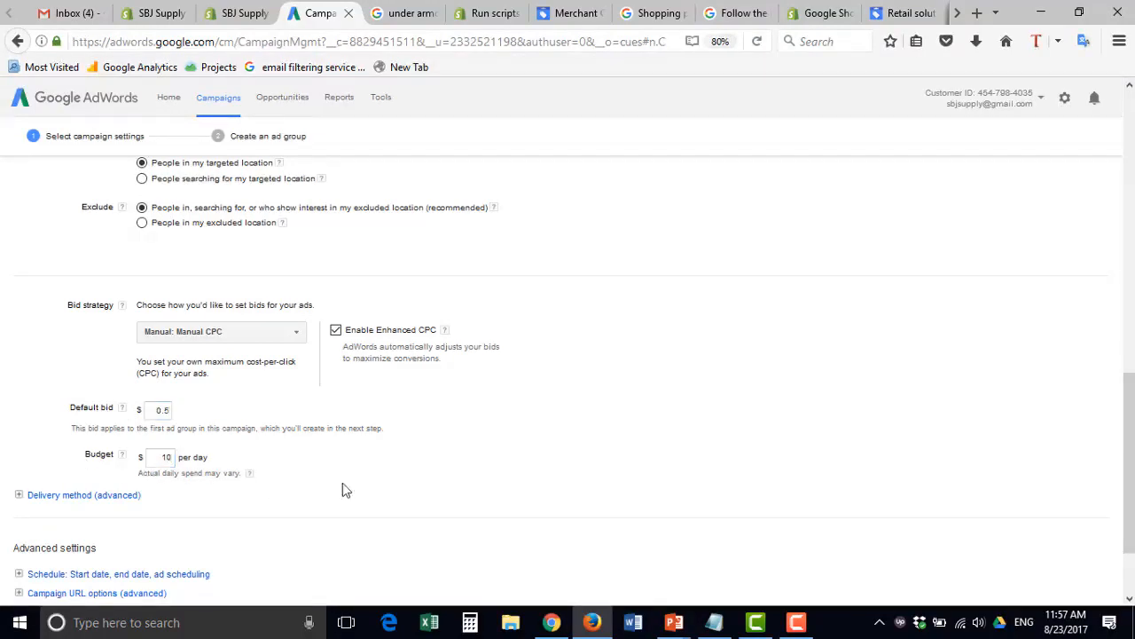
Expand the delivery method, schedule and campaign URL options for review, and save the campaign settings to continue to the ad group
click(99, 499)
scroll(102, 500, down, 1)
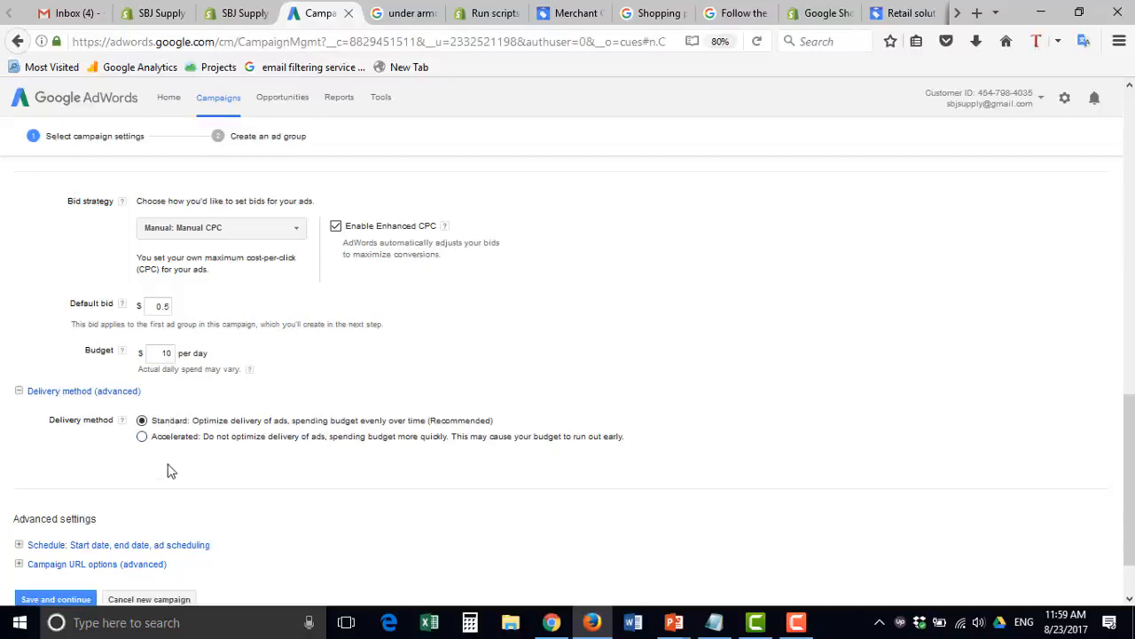
scroll(169, 479, down, 1)
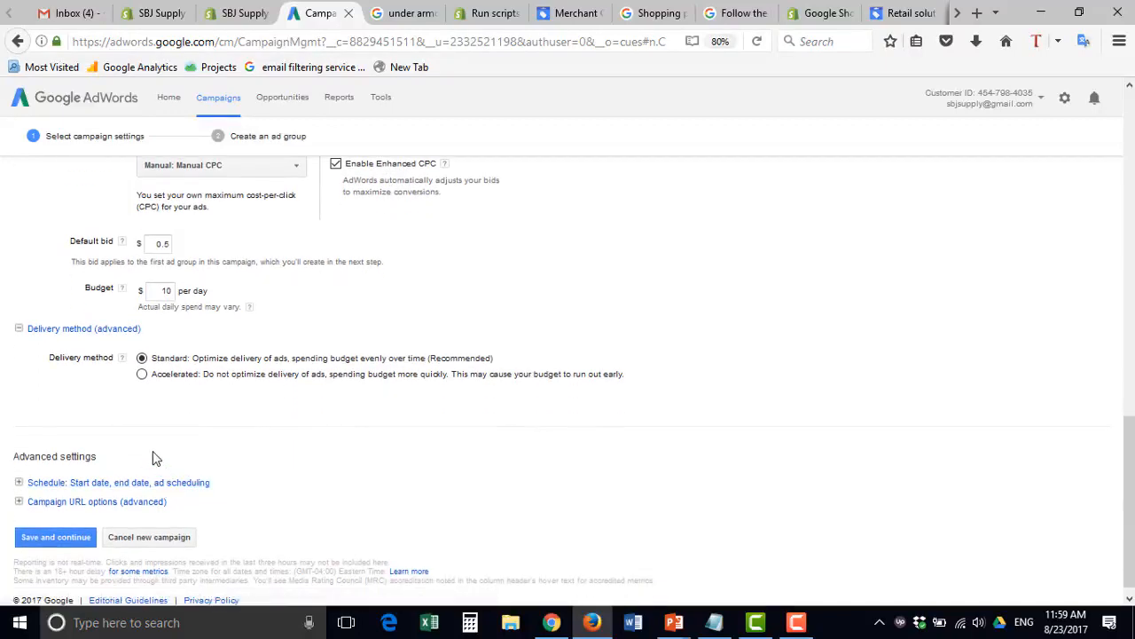
click(85, 484)
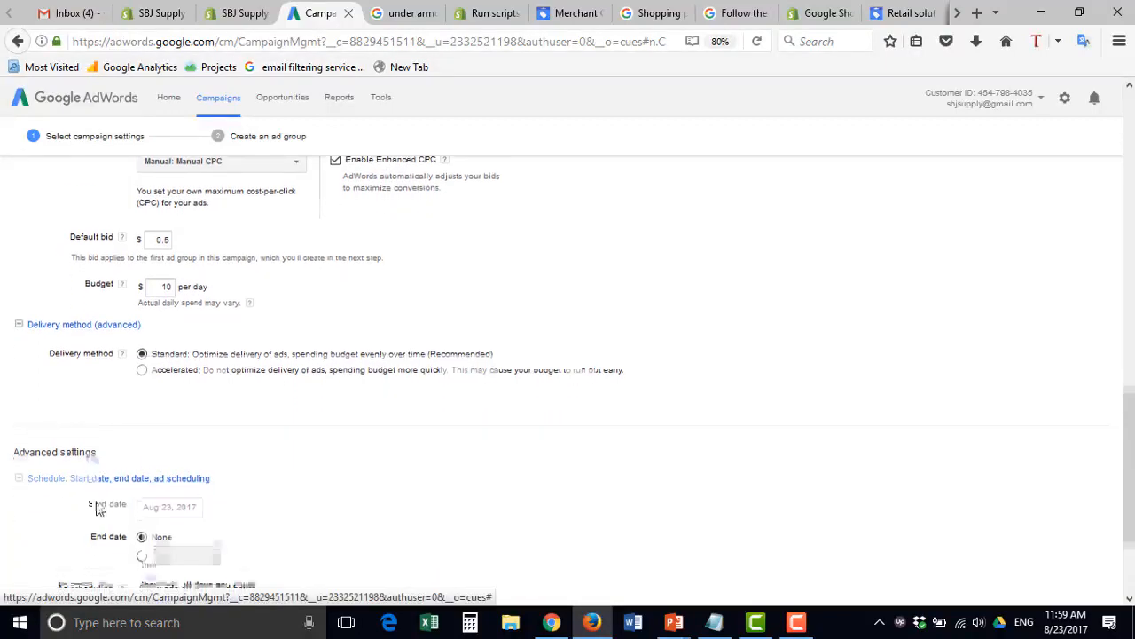
scroll(96, 504, down, 3)
click(98, 489)
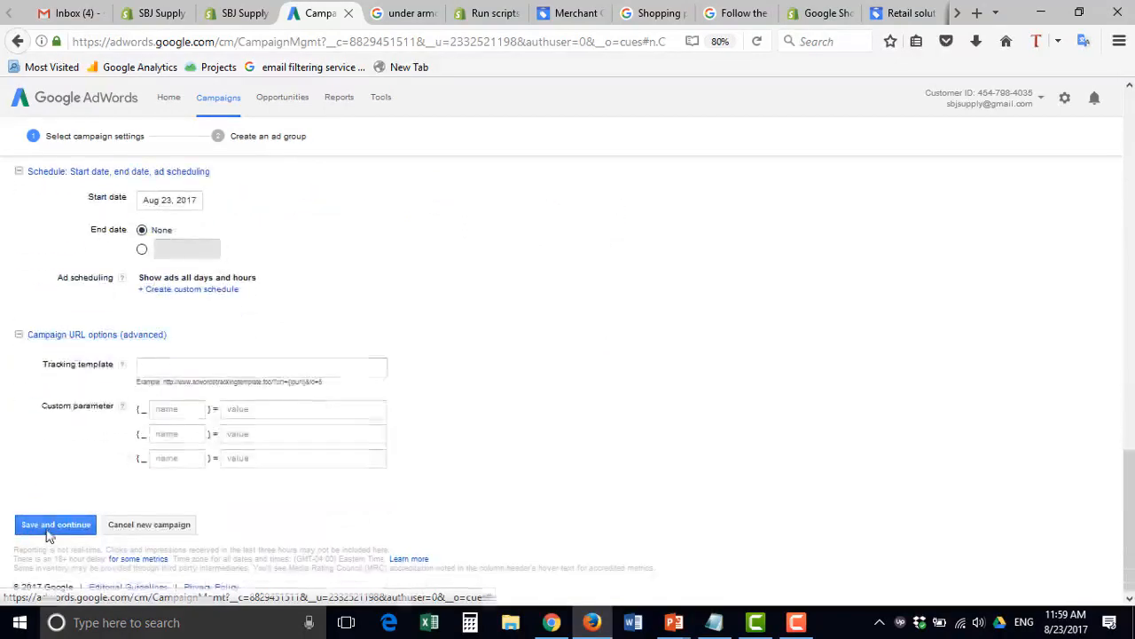
click(50, 532)
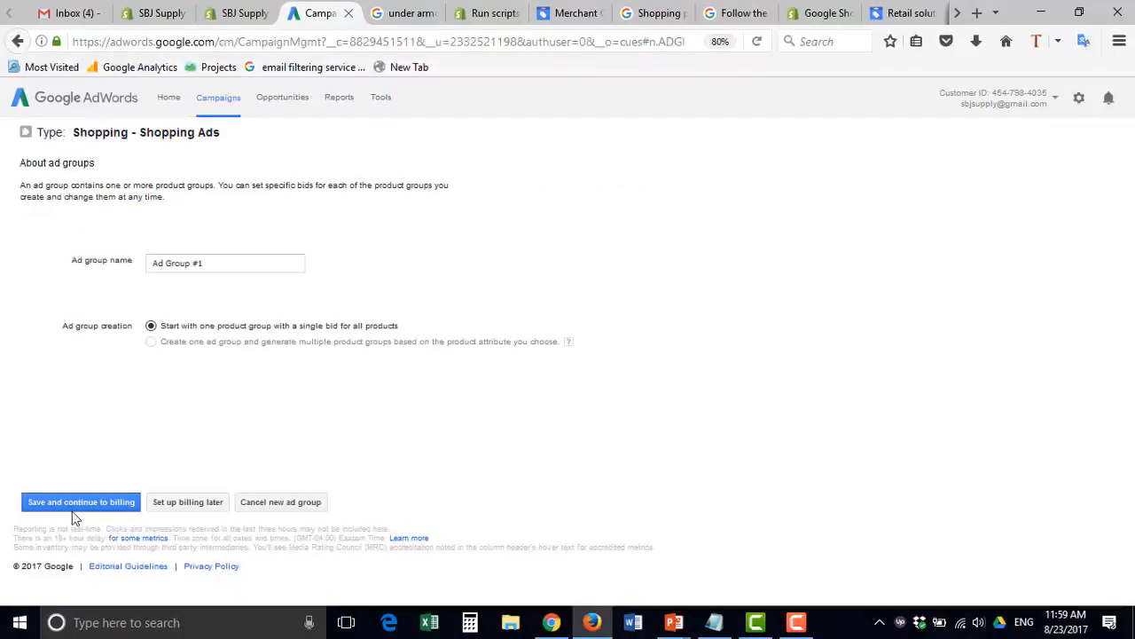
Name the ad group All Products and save it, continuing to billing
drag(231, 258, 27, 273)
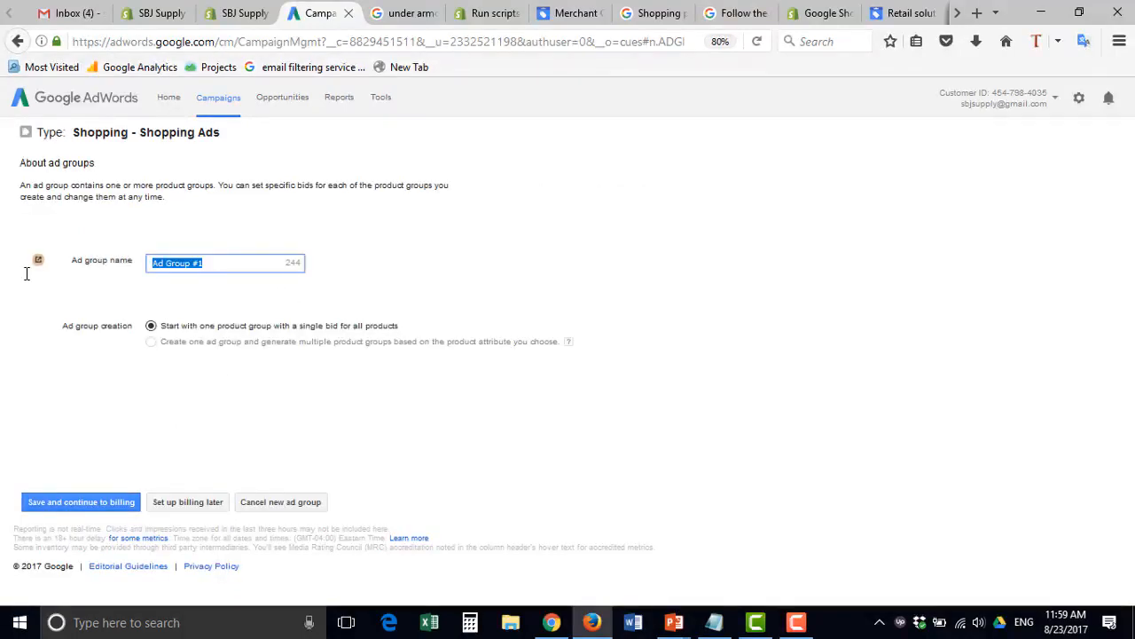
text(All Products)
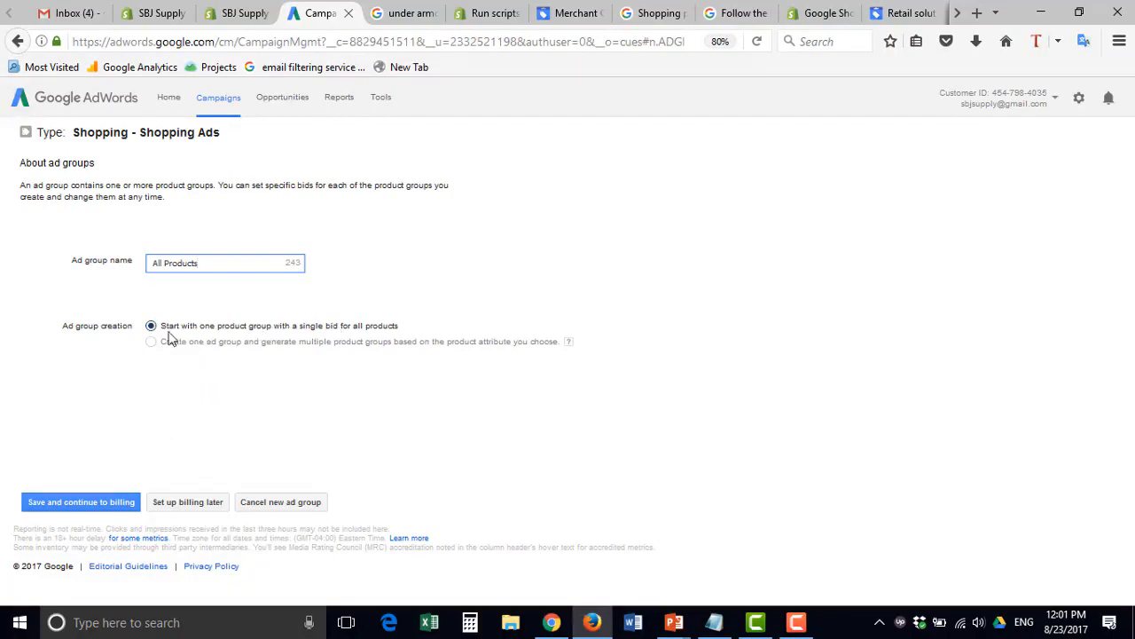
click(109, 505)
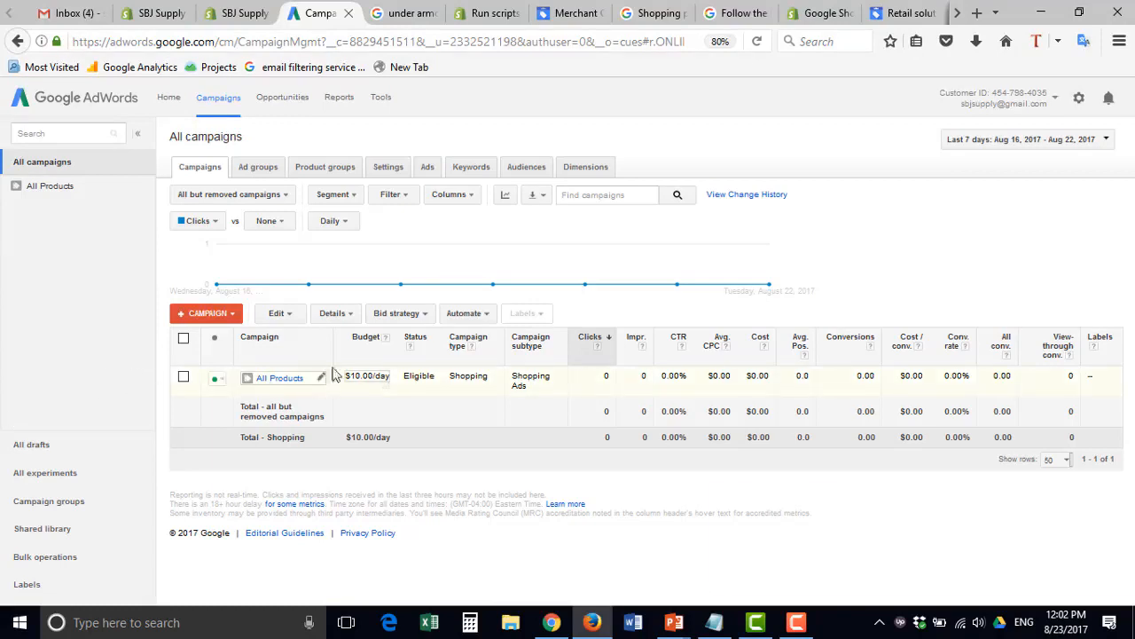
Switch to the Chrome window showing the Modvera Lighting AdWords campaigns
key(alt+Tab)
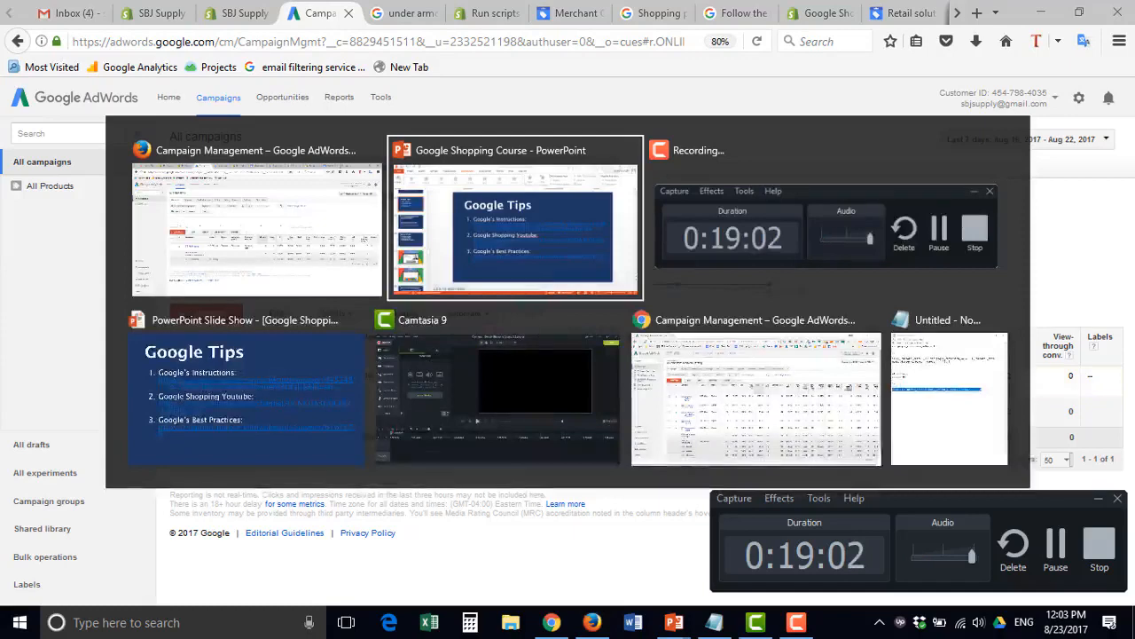
key(alt+Tab)
key(alt+Tab)
key(alt+Tab)
key(alt+Tab)
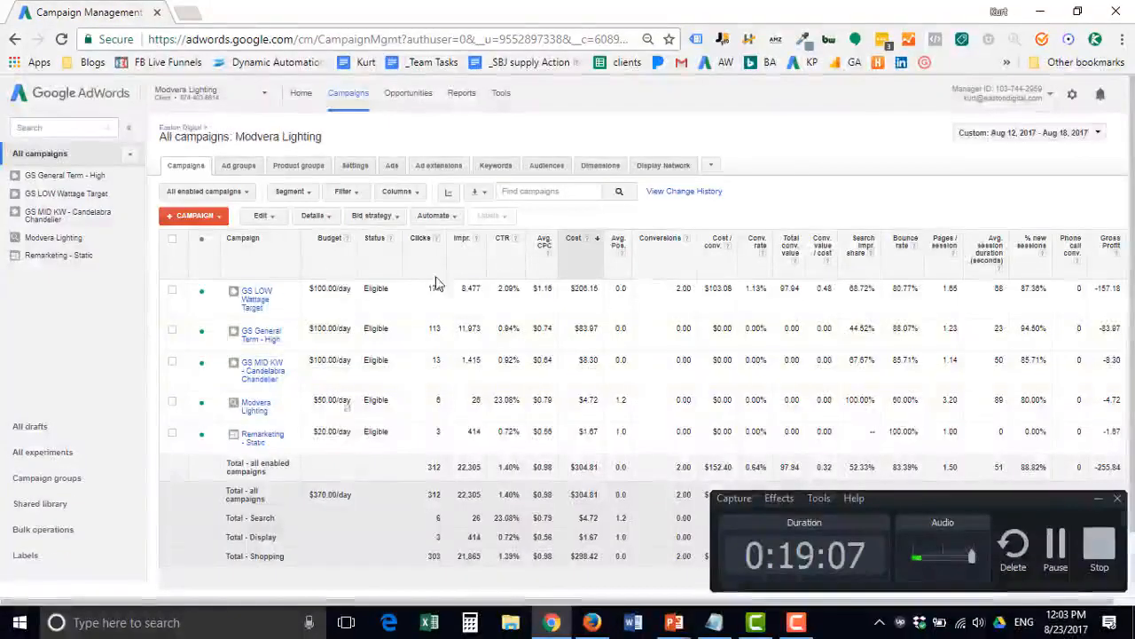
Set the date range of the Modvera Lighting campaign statistics to All time
click(1022, 135)
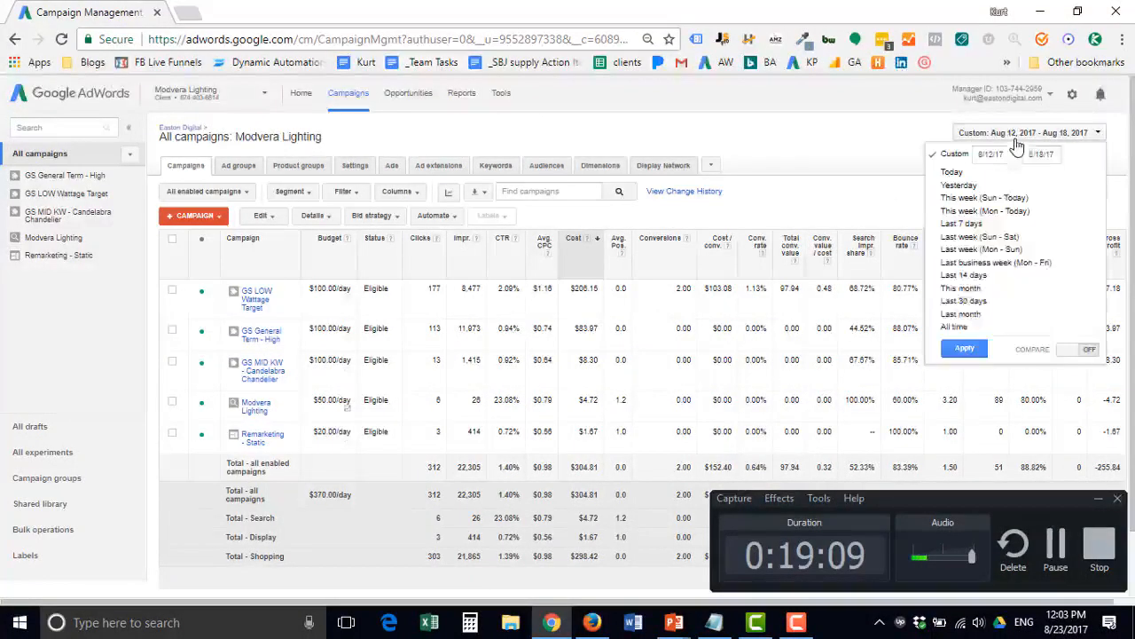
click(957, 327)
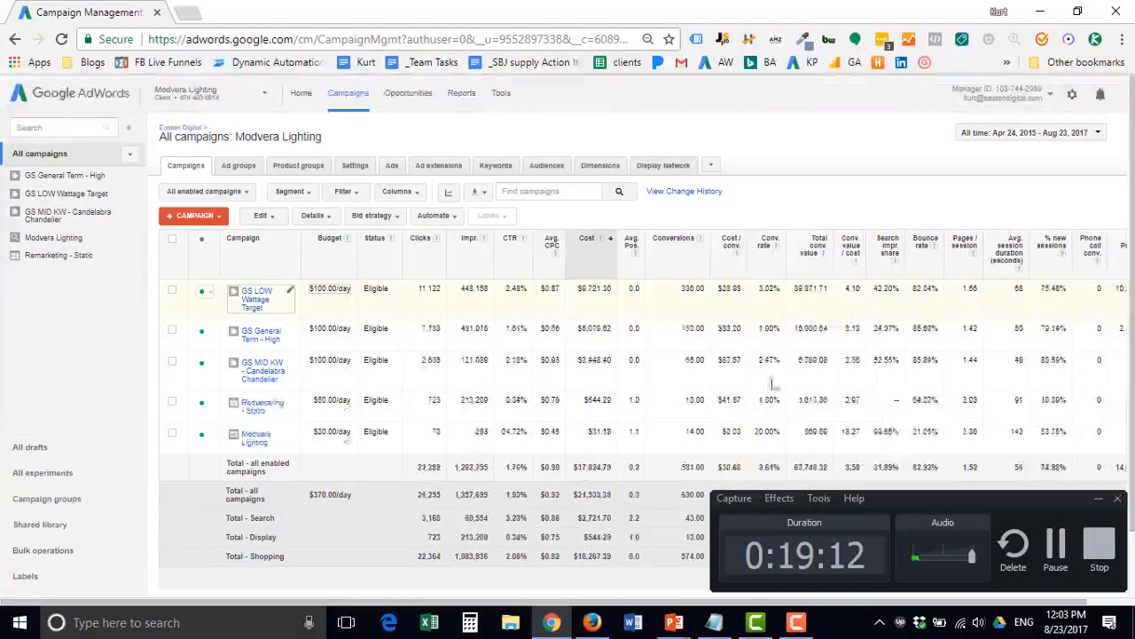
click(1098, 499)
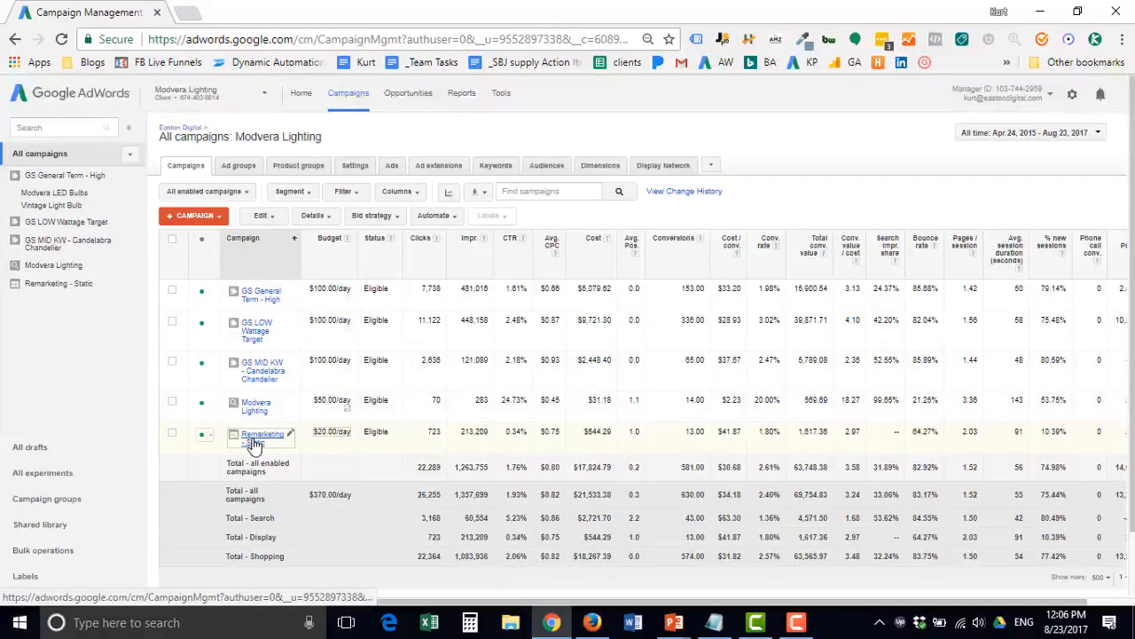
Open the GS General Term - High campaign and go into its Modvera LED Bulbs ad group to view the product groups
click(269, 298)
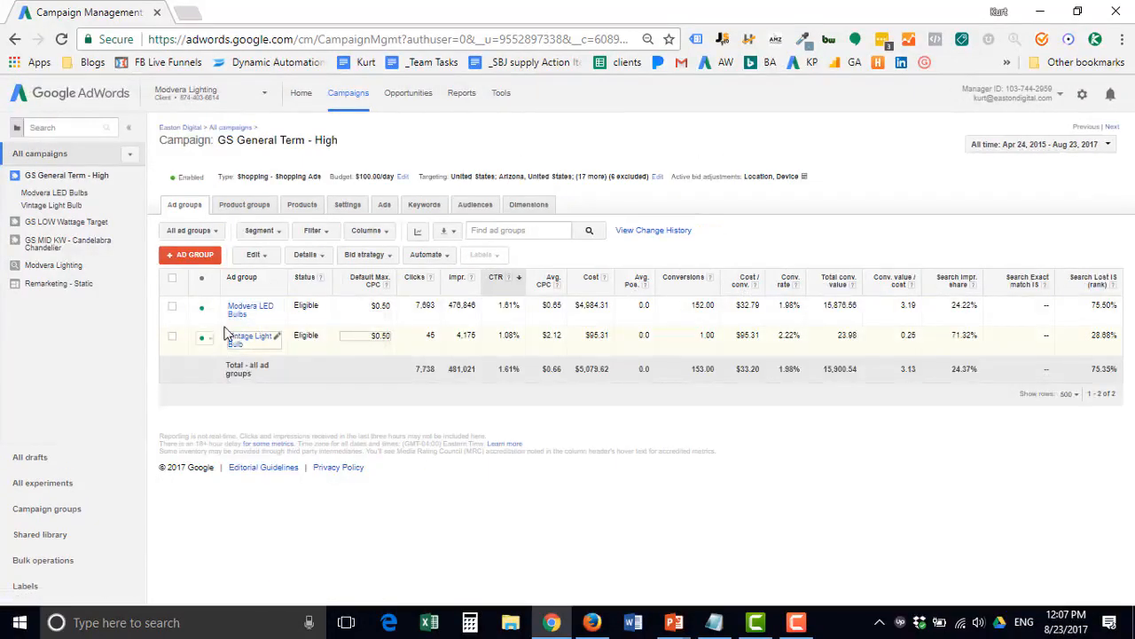
click(239, 311)
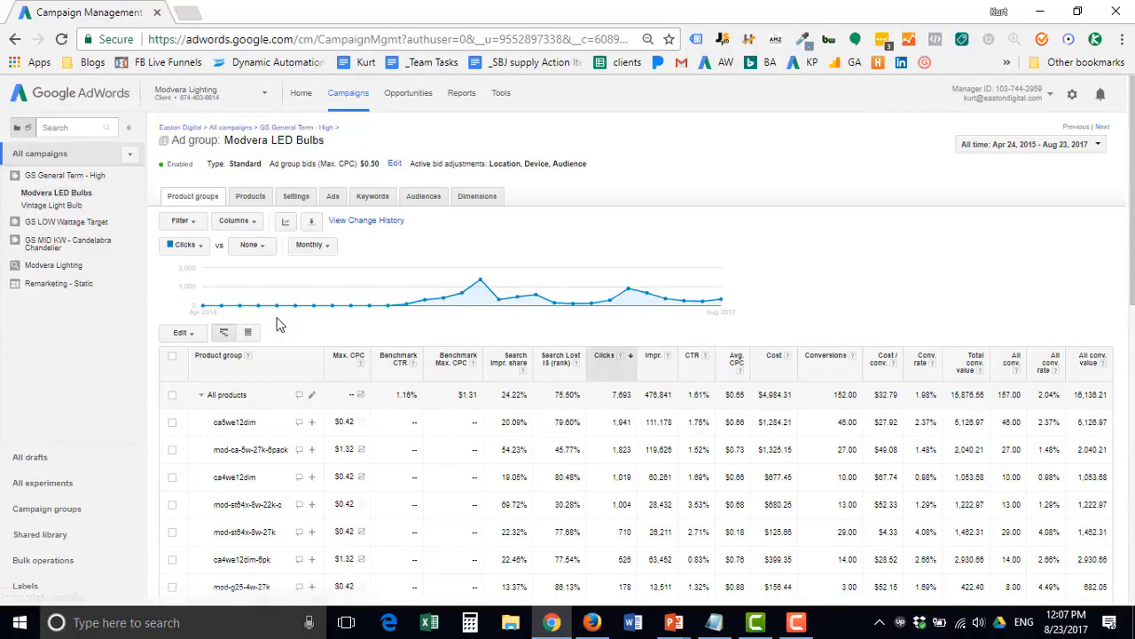
scroll(258, 364, down, 3)
scroll(251, 227, up, 3)
Examine the attributes available for subdividing All products, keep Item ID selected, and close the subdivision settings without saving
click(311, 395)
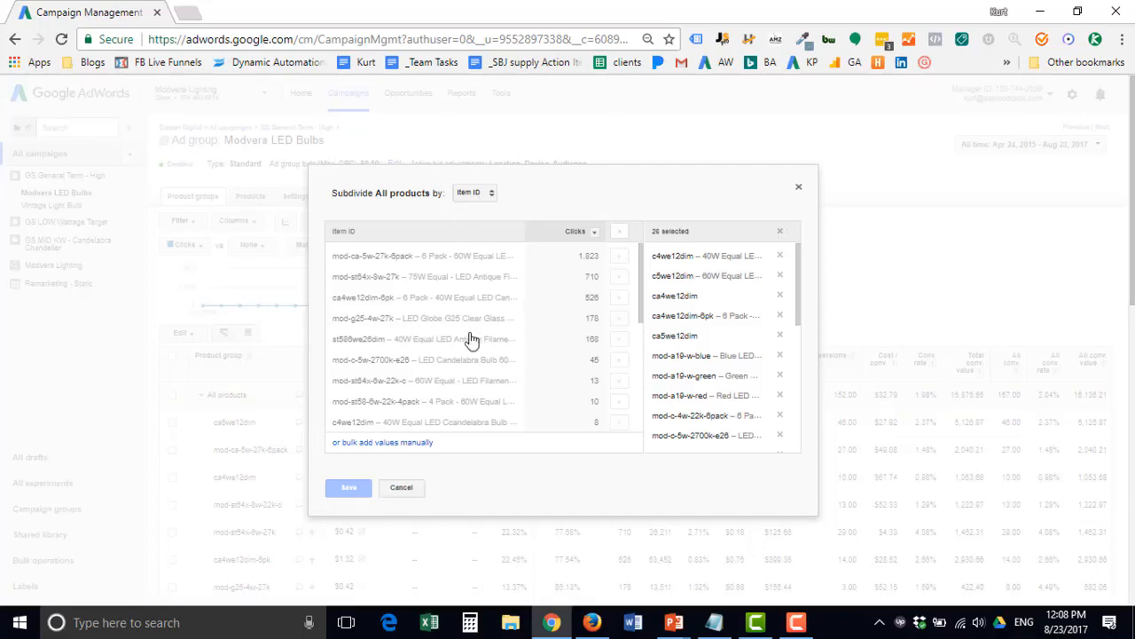
click(469, 195)
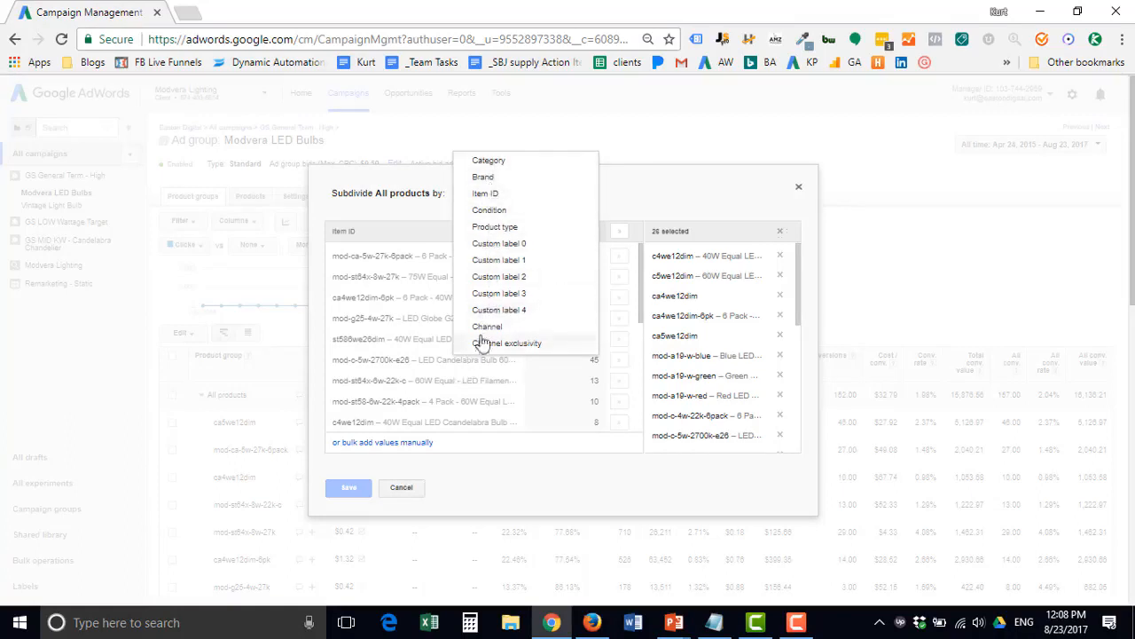
click(486, 195)
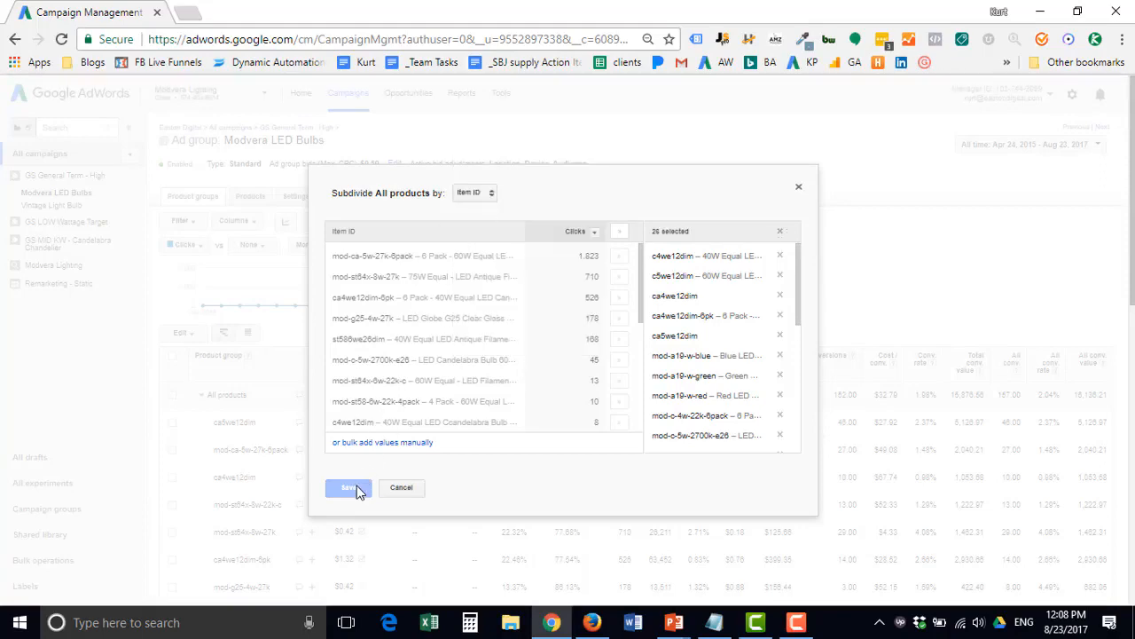
click(411, 487)
Set the maximum CPC of the mod-ca-5w-27k-6pack product group to $1.20
scroll(336, 463, down, 3)
scroll(322, 471, down, 2)
scroll(320, 471, up, 10)
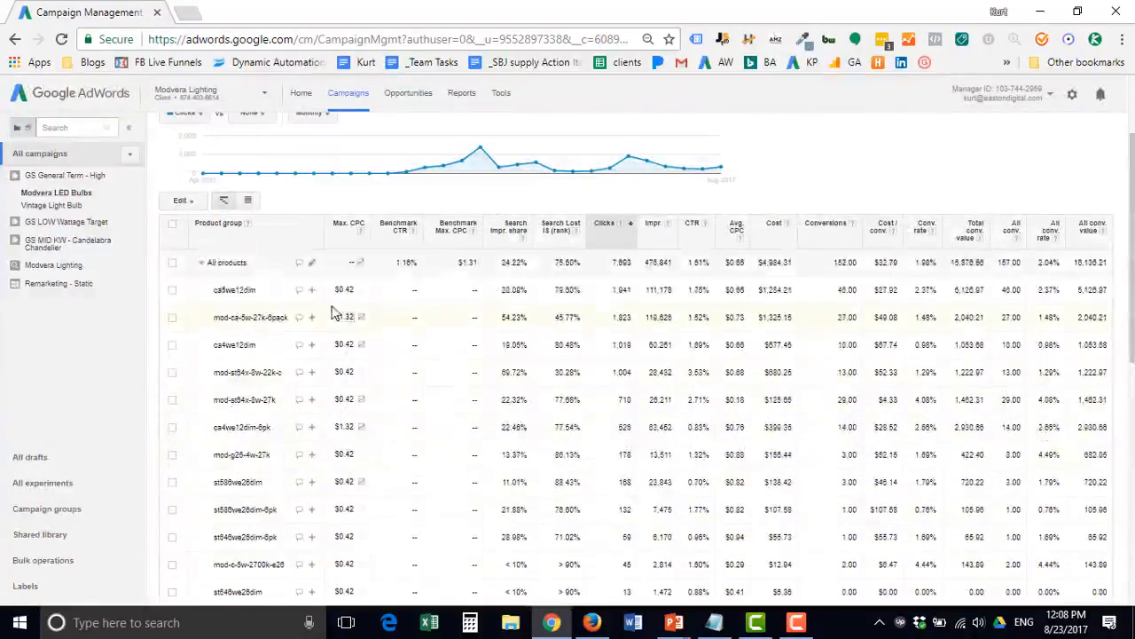
click(343, 321)
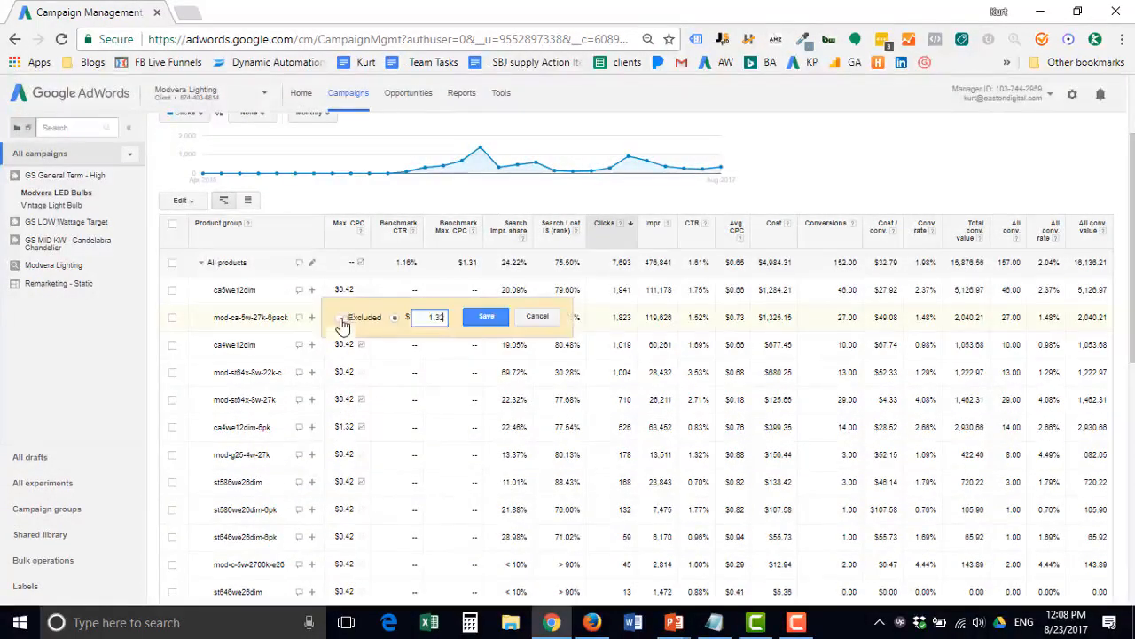
drag(427, 318, 846, 343)
text(1320)
key(Return)
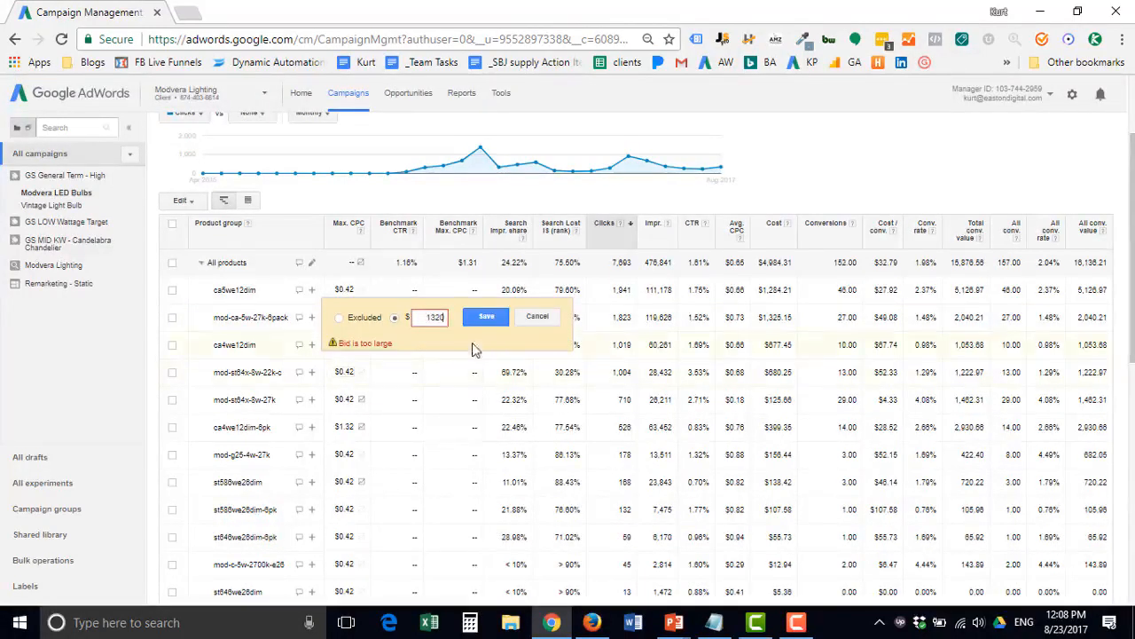
drag(424, 317, 673, 321)
text(1.20)
key(Return)
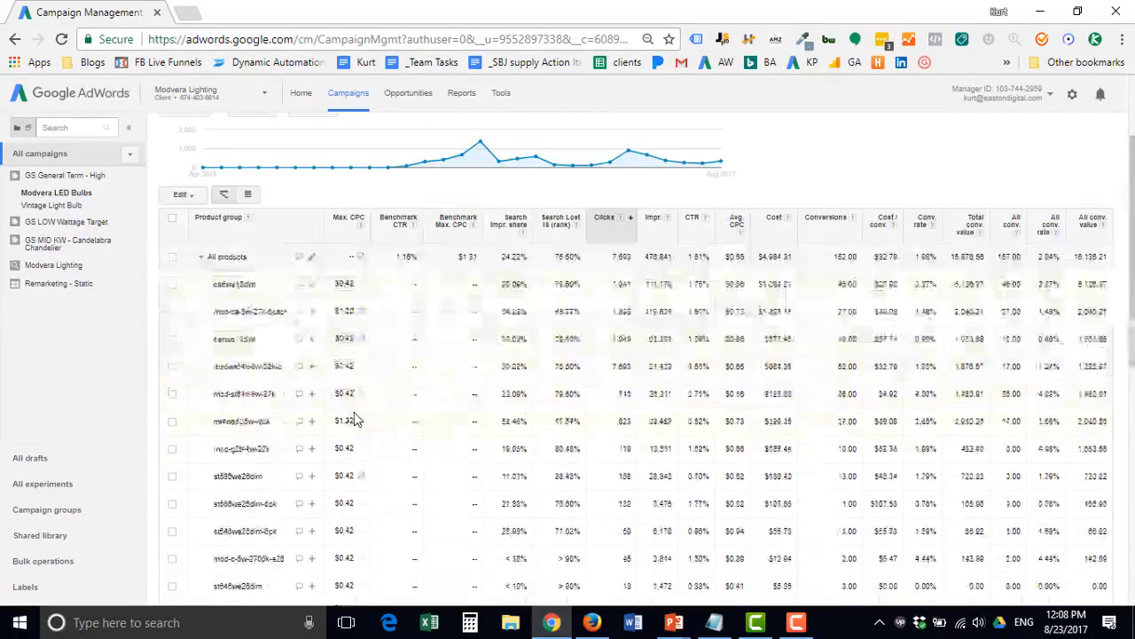
Look over the maximum CPC bids of the remaining product groups and the ad group's device settings
scroll(330, 418, down, 3)
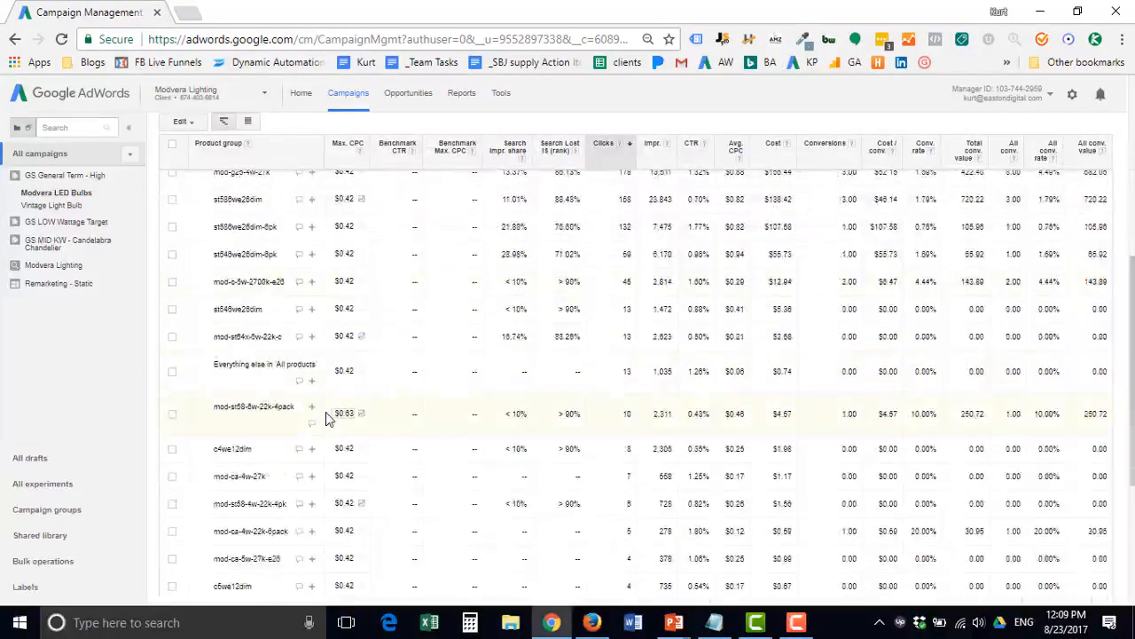
scroll(326, 419, down, 2)
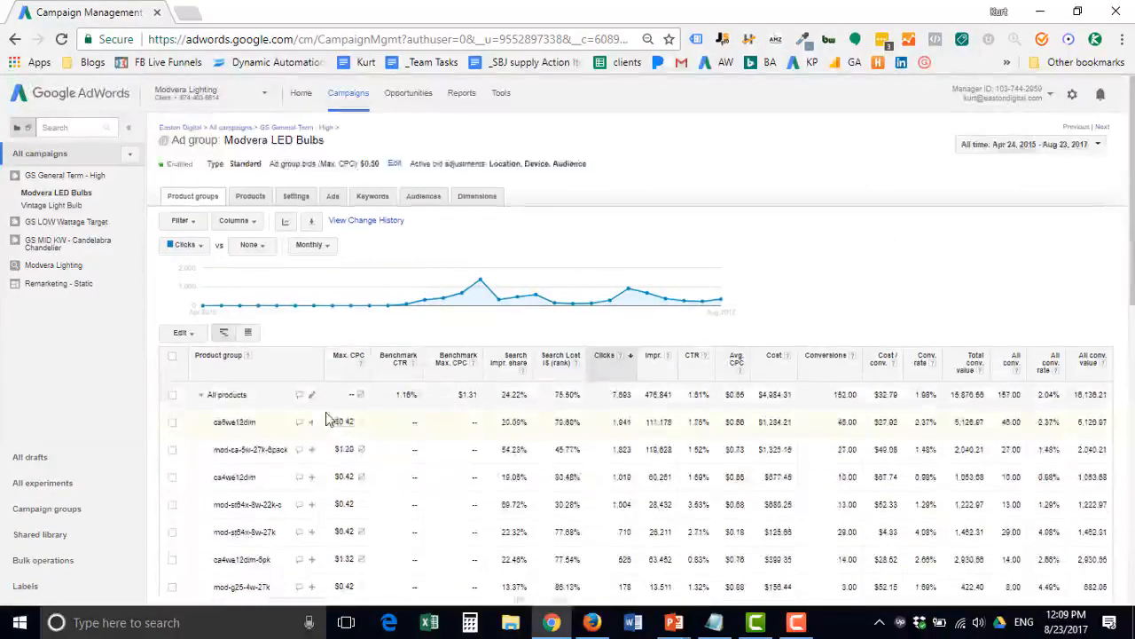
scroll(326, 441, down, 2)
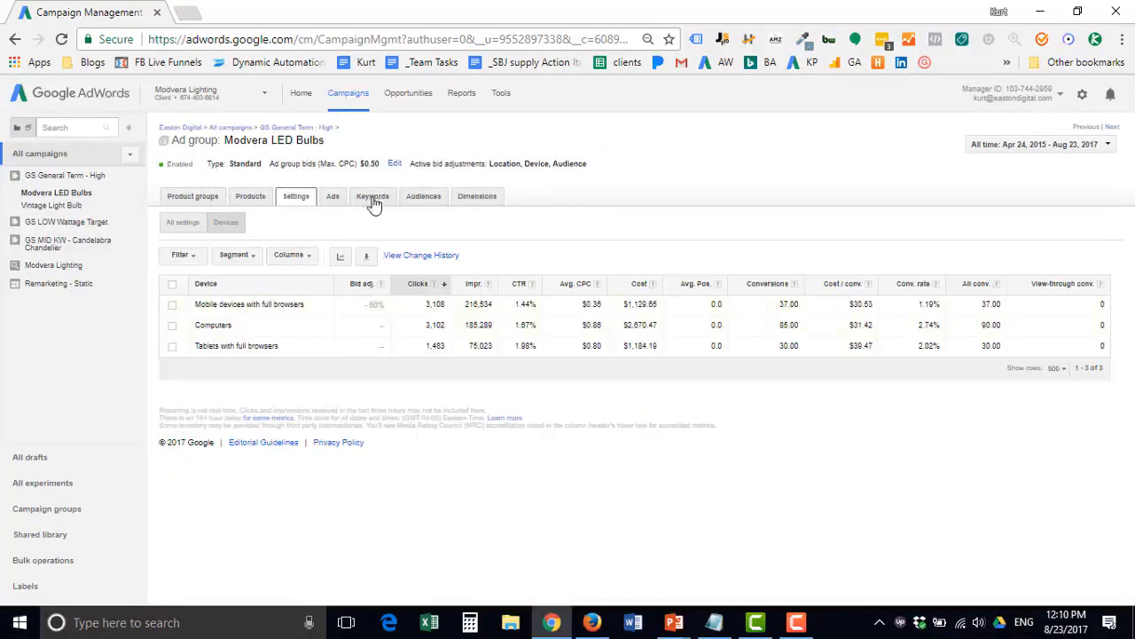
View the Modvera LED Bulbs ad group's negative keywords and open its search terms report
click(374, 197)
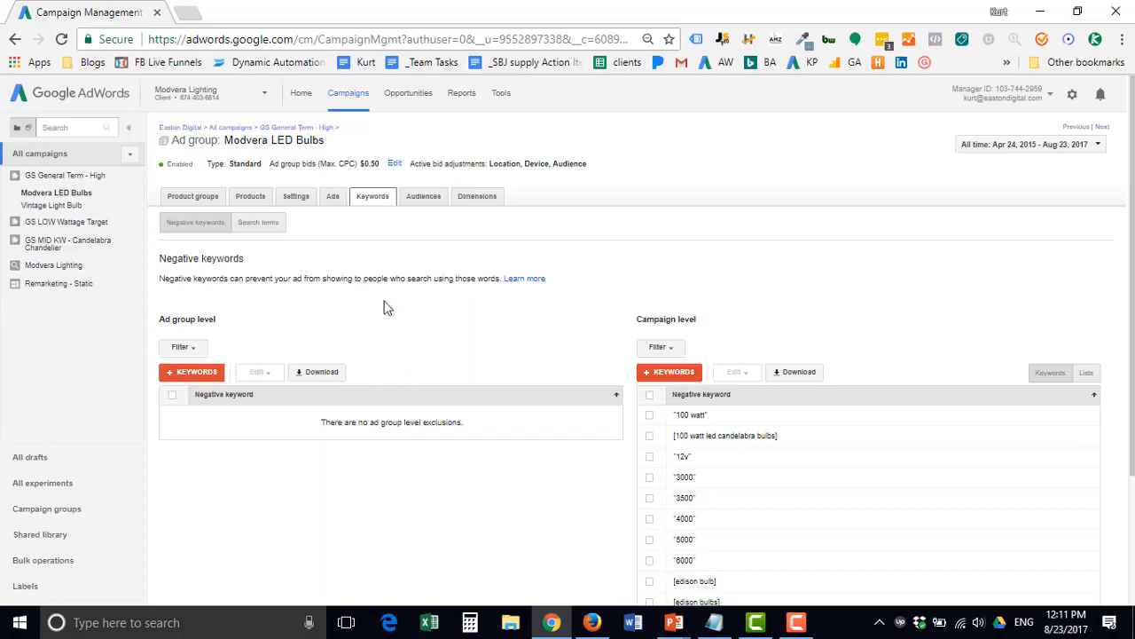
click(214, 225)
click(269, 227)
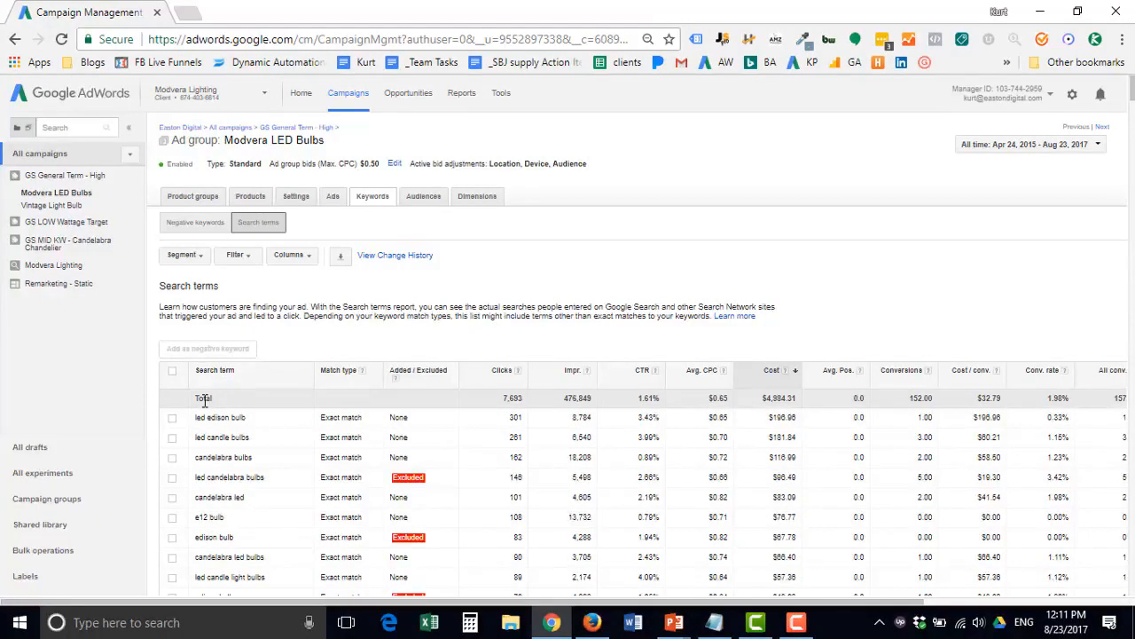
Examine the ad group's search terms, starting with "led edison bulb", to see which queries triggered the ads
drag(249, 418, 199, 432)
scroll(259, 494, down, 2)
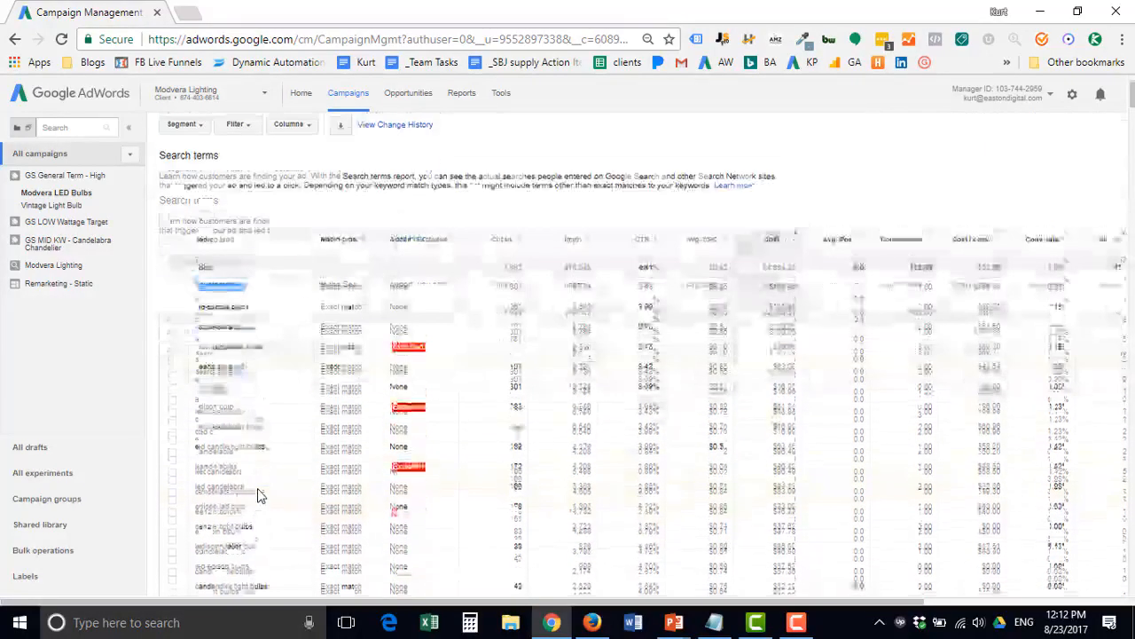
scroll(258, 494, down, 5)
scroll(248, 470, up, 7)
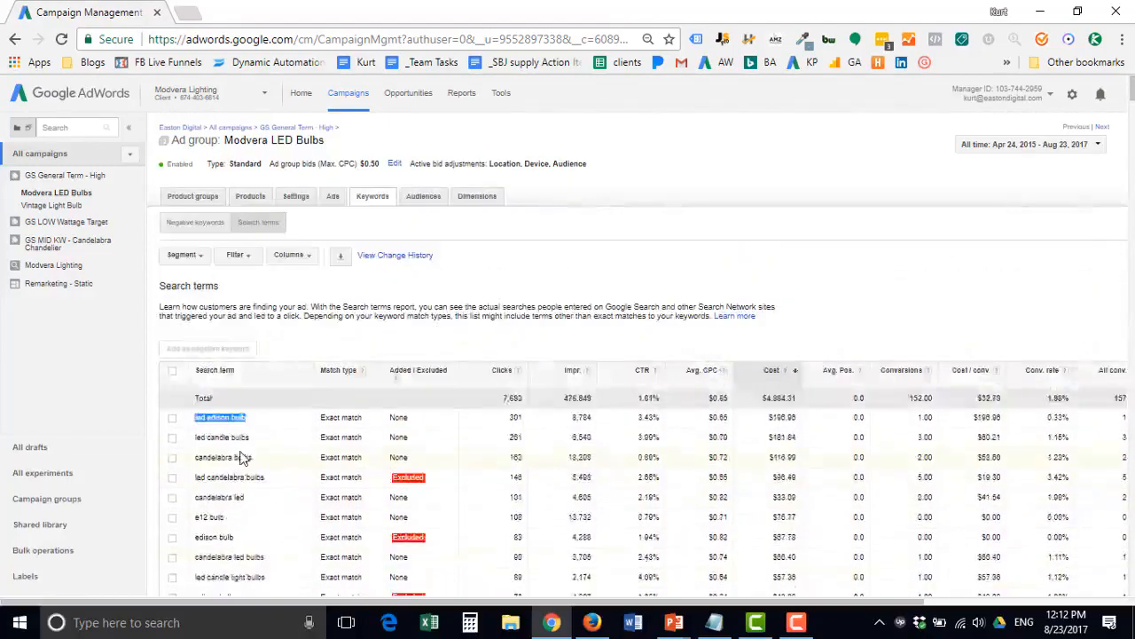
scroll(241, 457, down, 5)
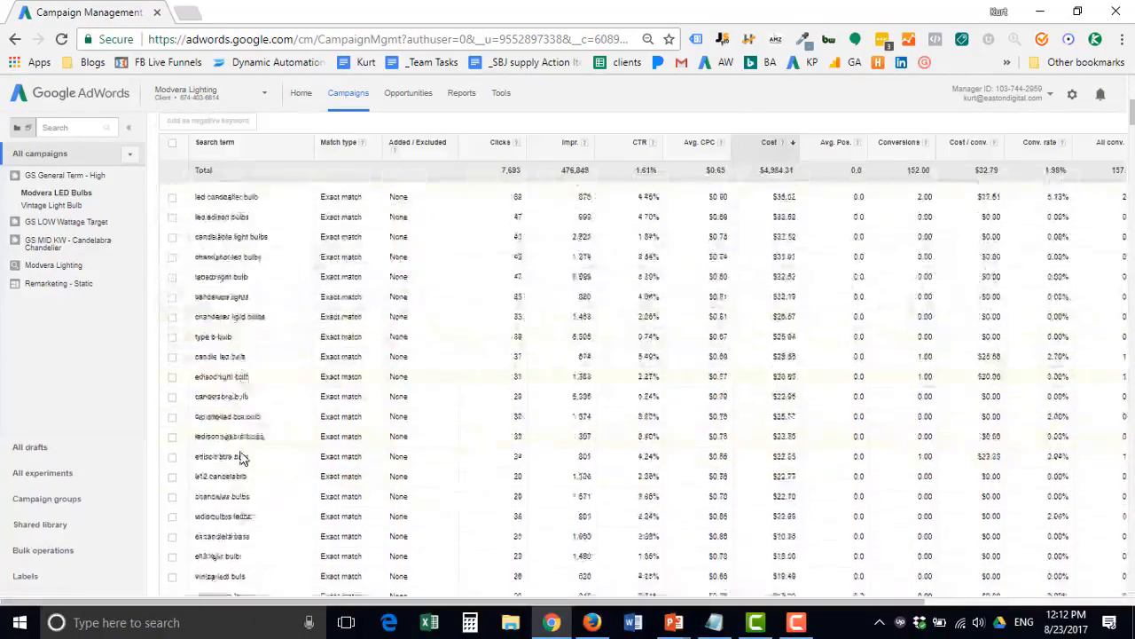
scroll(242, 459, down, 5)
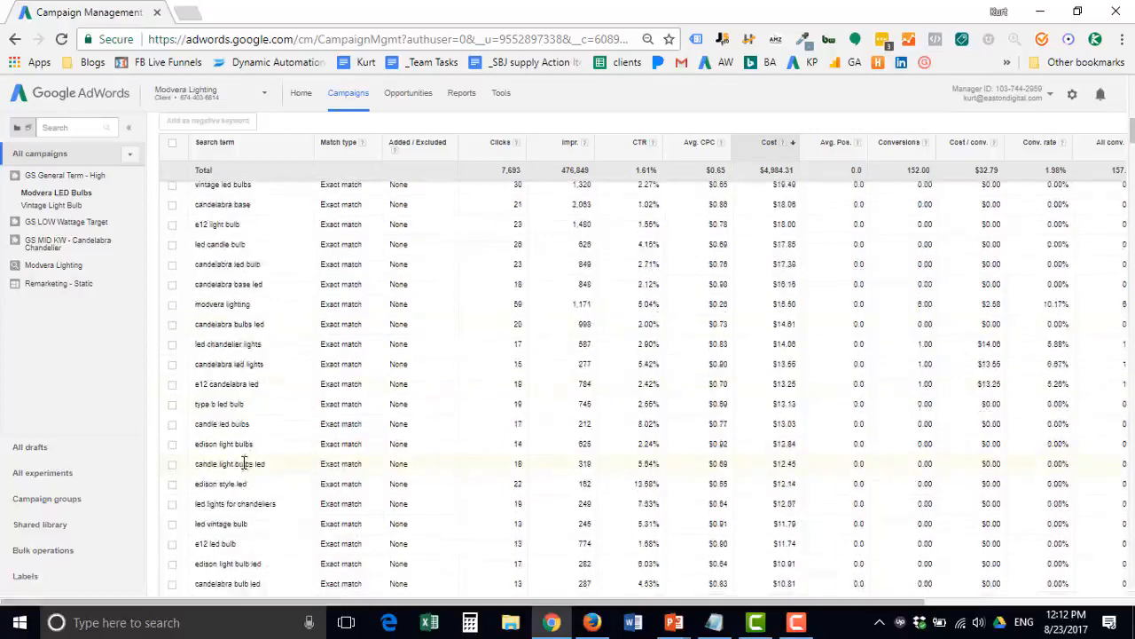
Review the campaign-level negative keywords that apply to the Modvera LED Bulbs ad group
scroll(246, 468, up, 10)
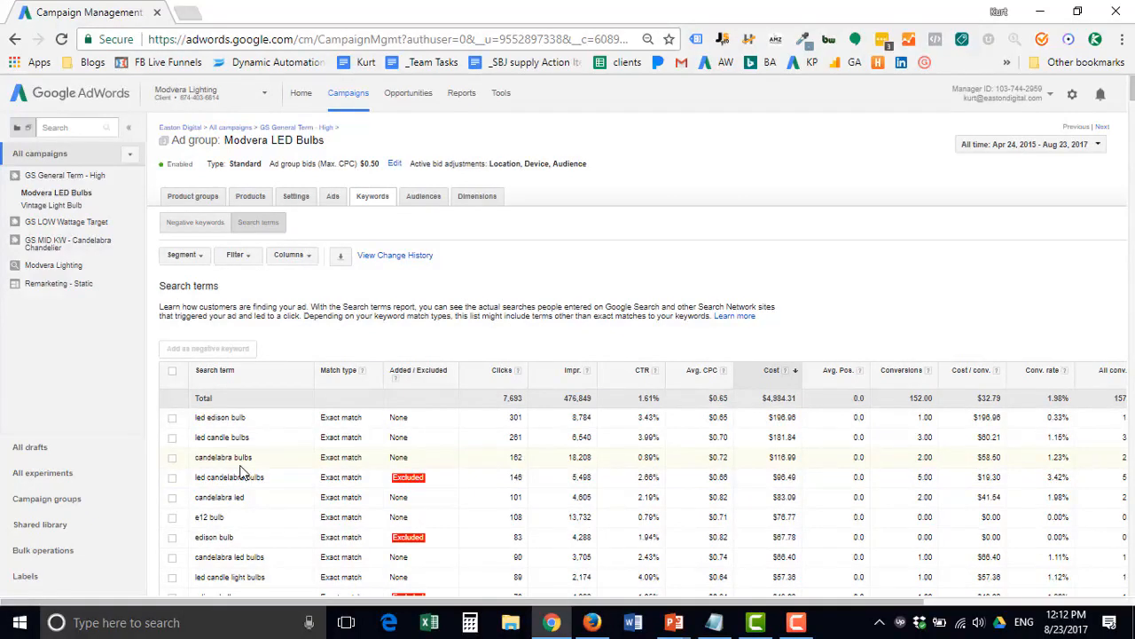
click(196, 222)
scroll(596, 369, down, 3)
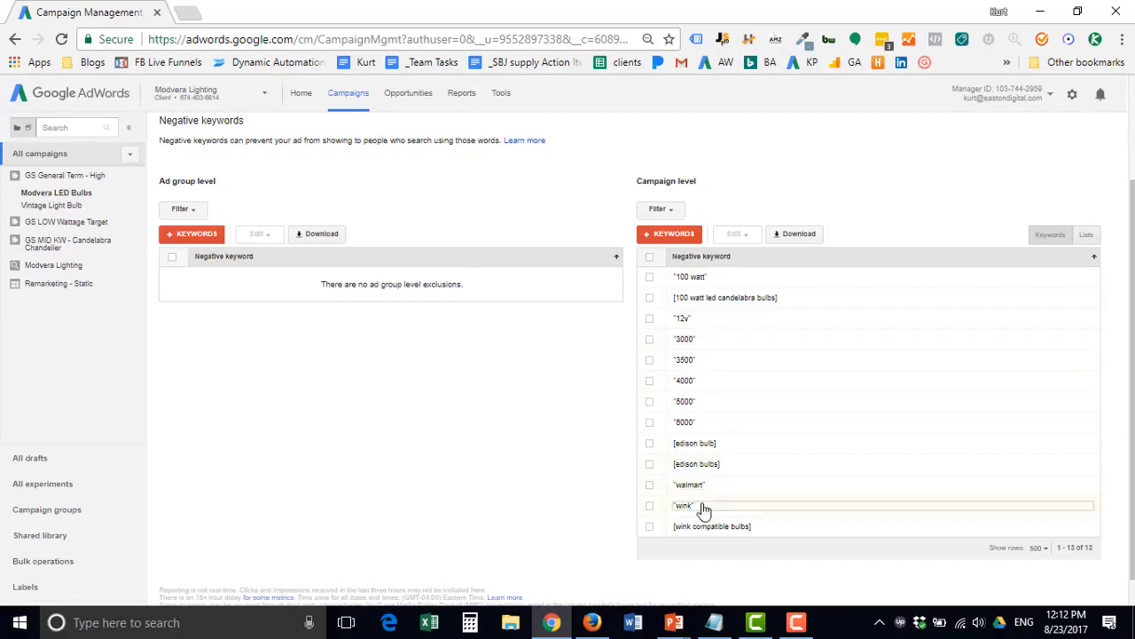
scroll(435, 331, up, 2)
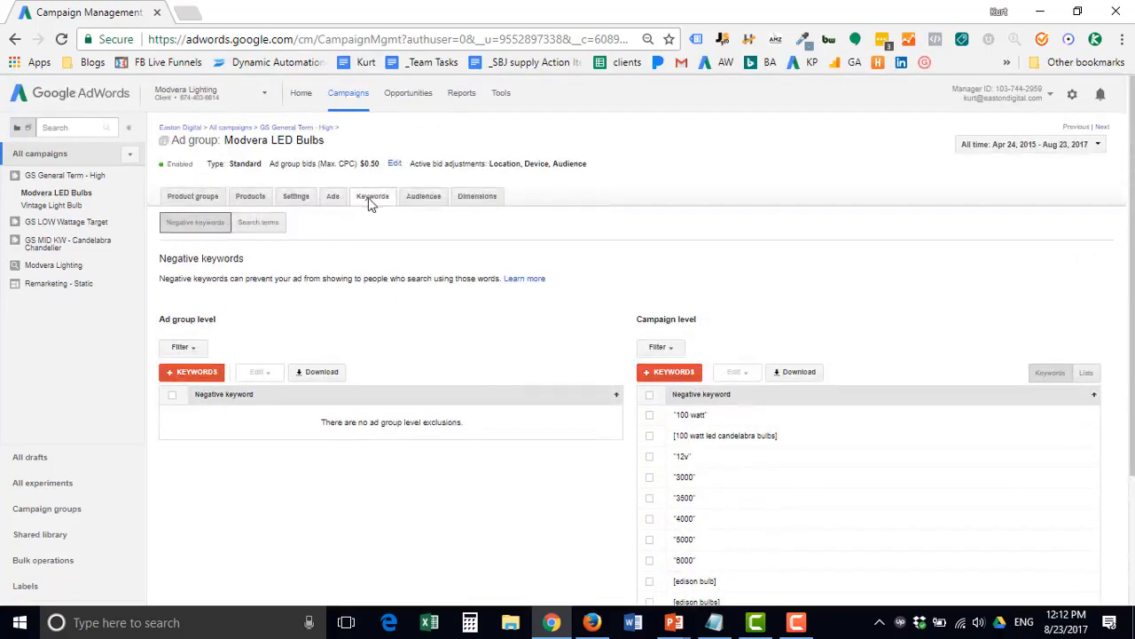
Compare the Modvera LED Bulbs ad group's search terms report with its negative keyword lists
click(254, 225)
click(213, 226)
click(251, 223)
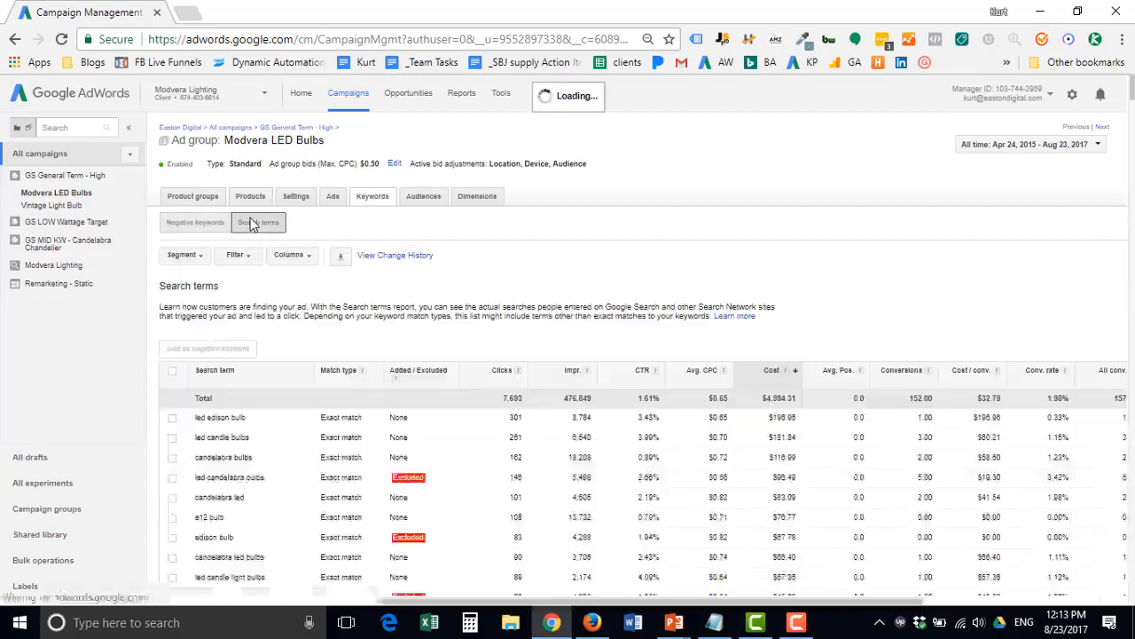
click(211, 227)
click(259, 233)
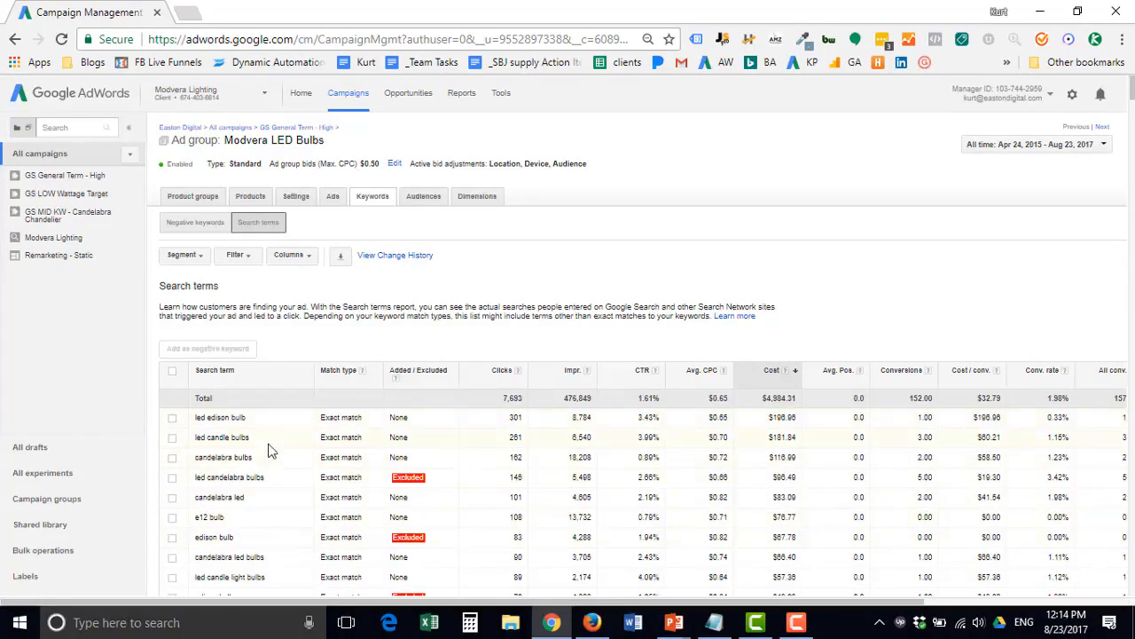
click(188, 223)
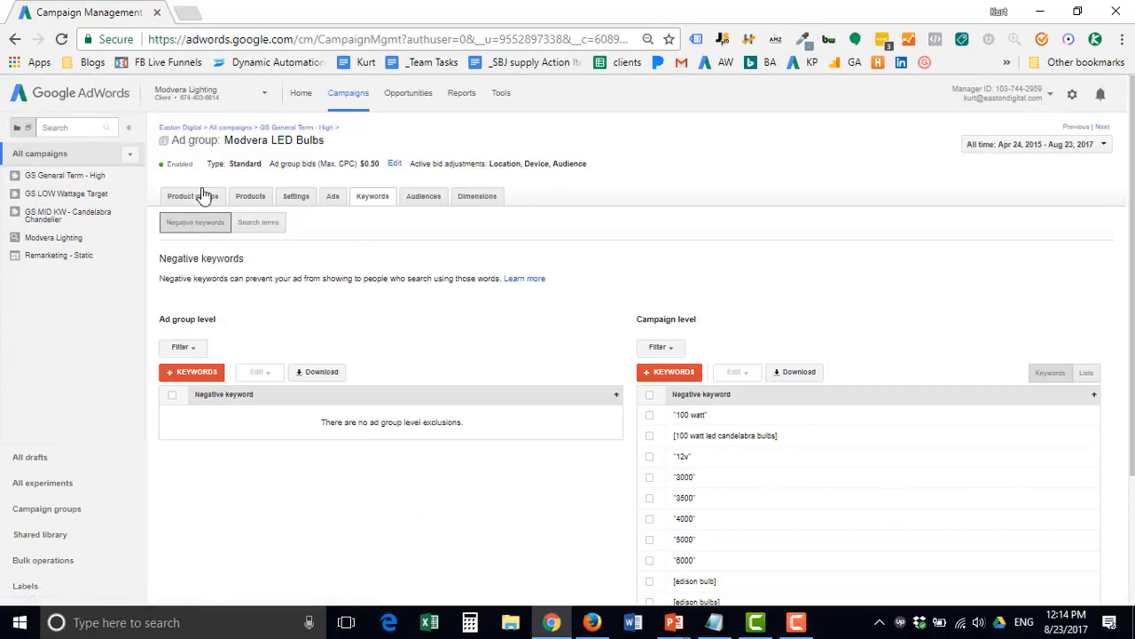
Open the subdivision settings of the All products group and check which metrics can be shown for its item IDs
click(207, 195)
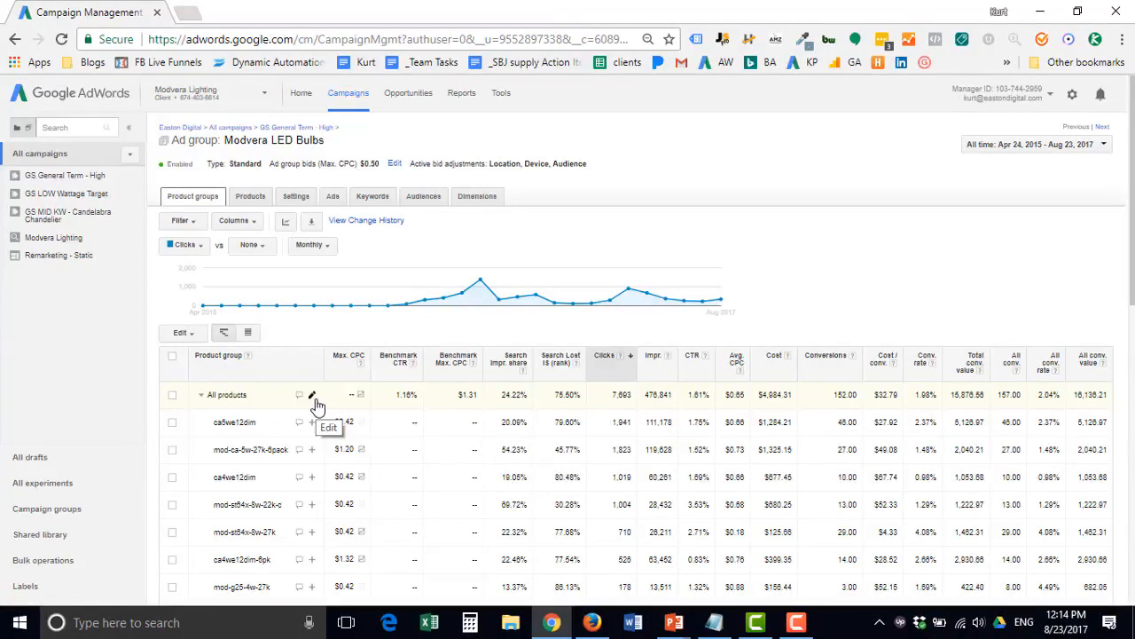
click(313, 398)
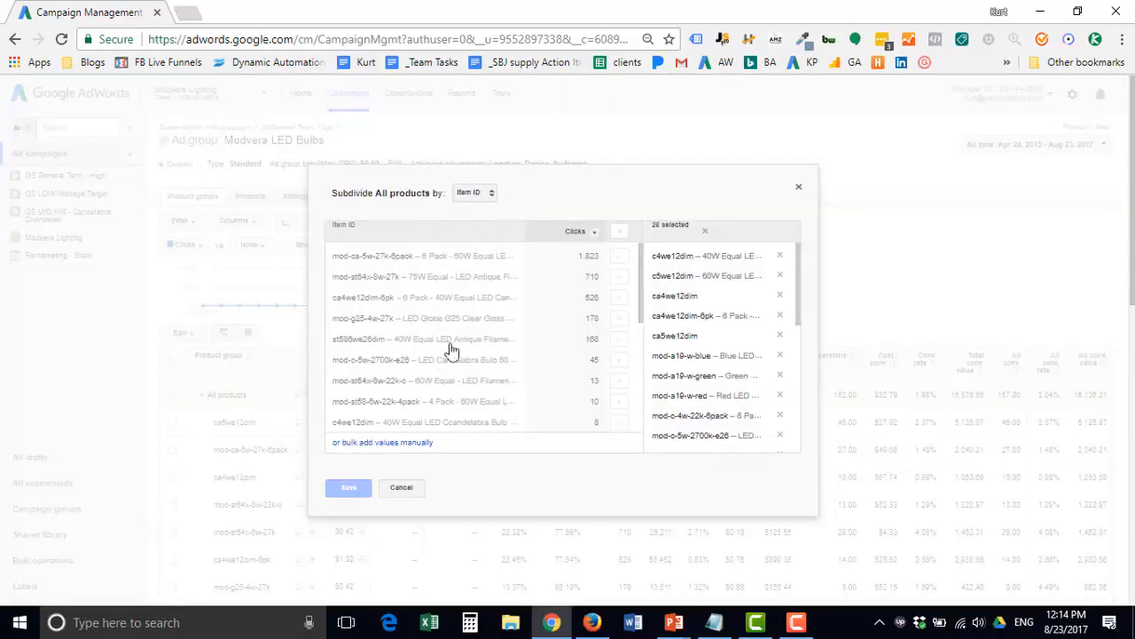
click(595, 230)
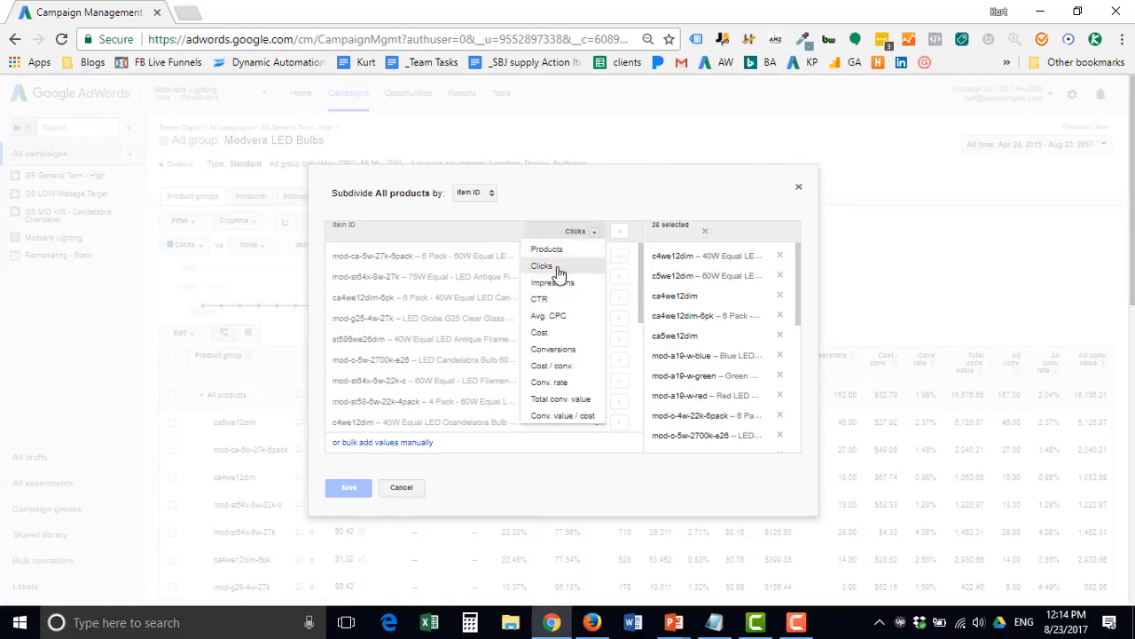
click(559, 267)
click(594, 231)
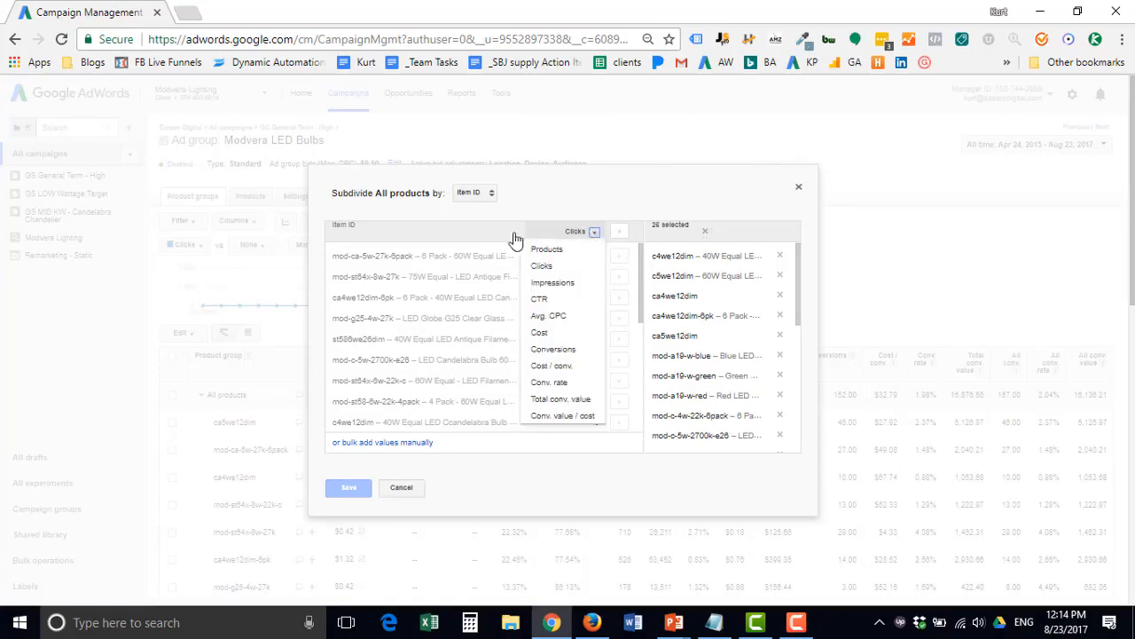
Try subdividing All products by Brand instead of Item ID, and discard the change
click(472, 193)
click(489, 177)
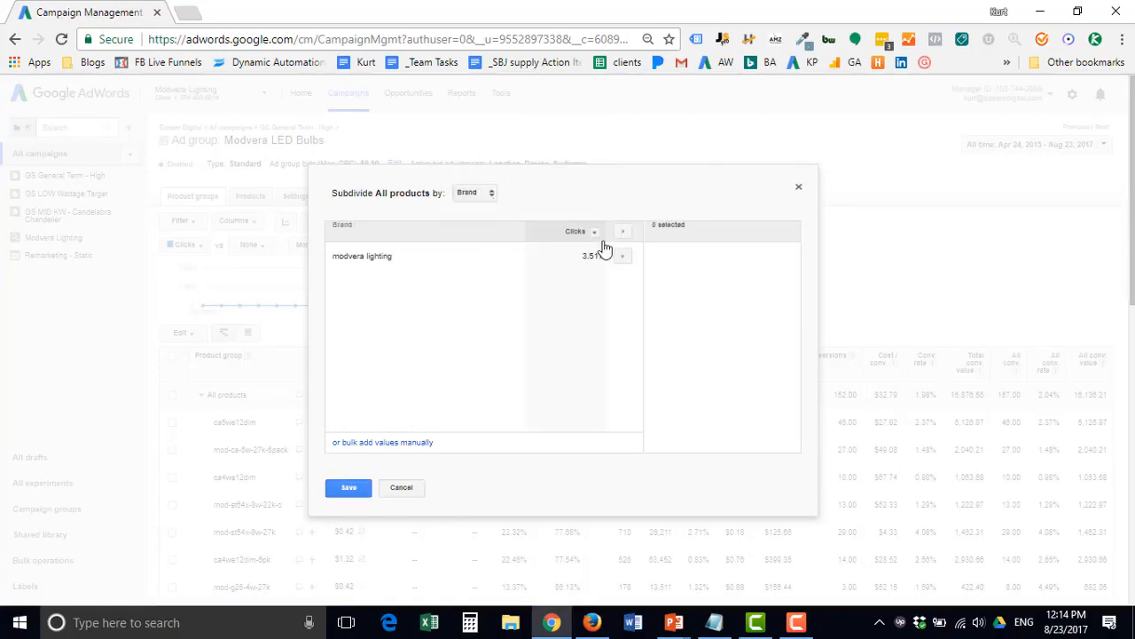
click(484, 193)
click(404, 487)
click(405, 488)
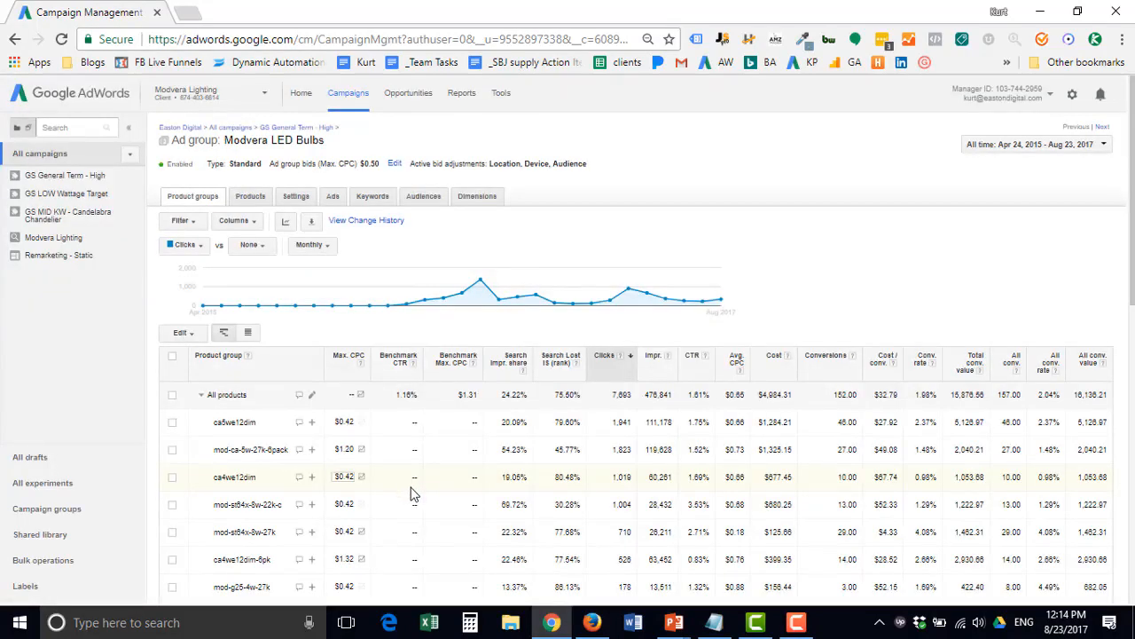